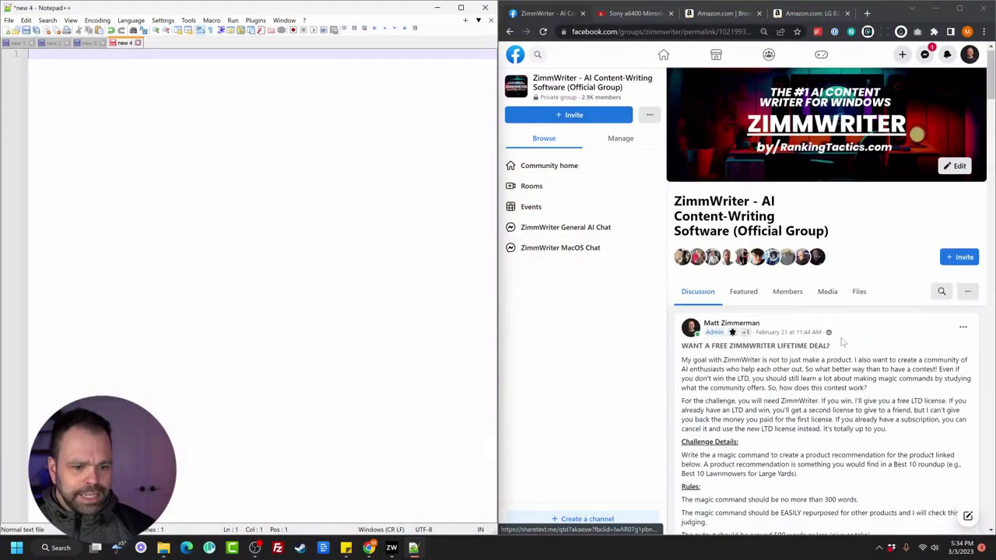
Look through the ZimmWriter contest post and check the Sony a6400 Mirrorless Camera title on its B&H product page
scroll(840, 344, "down", 3)
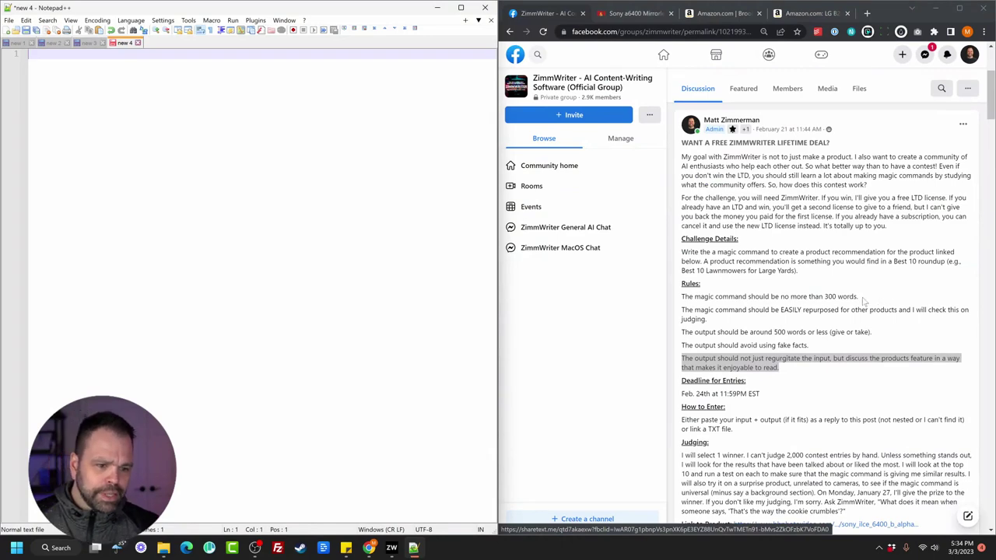
scroll(859, 331, "down", 3)
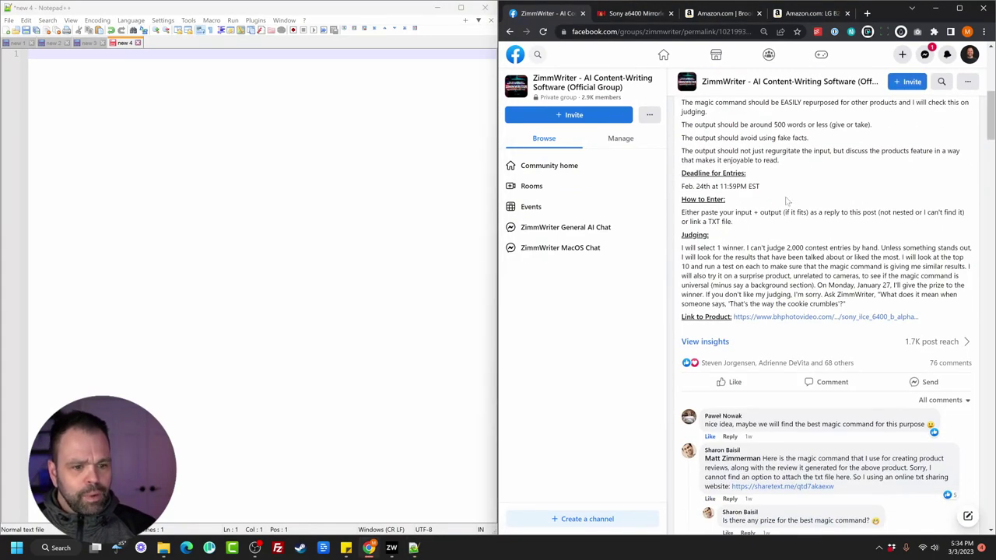
left_click(634, 13)
scroll(659, 148, "down", 2)
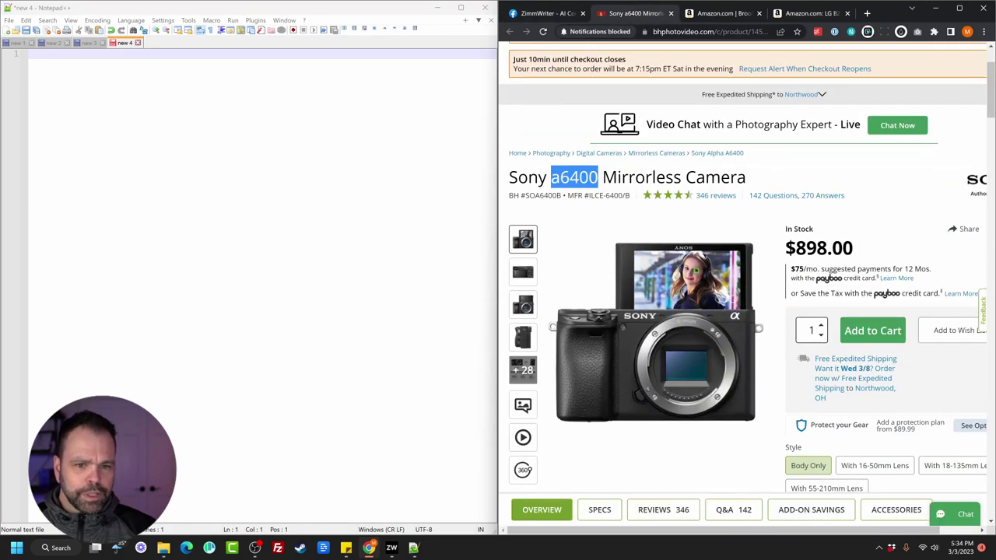
left_click_drag(507, 179, 815, 201)
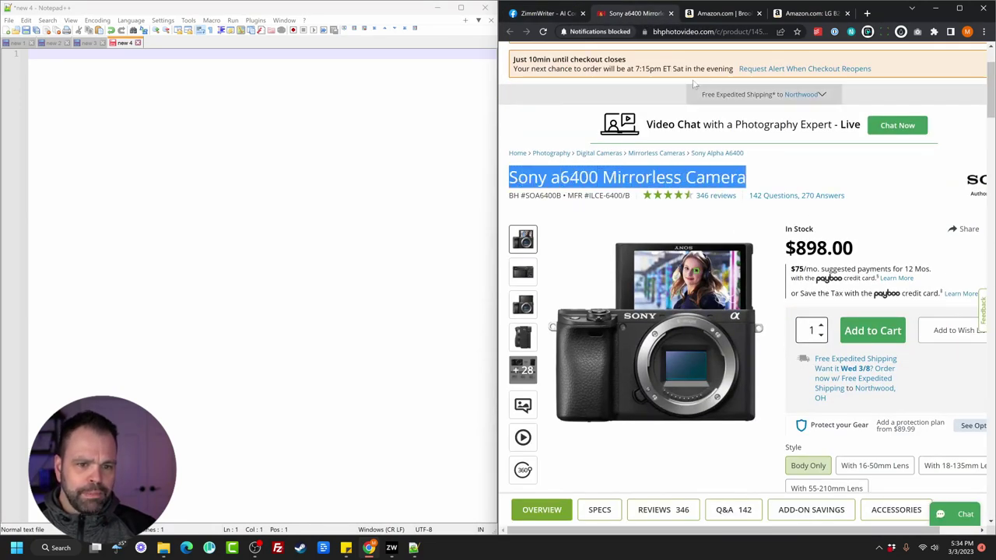
Return to the contest post and read its rules on command length, reuse for other products, output length, fake facts and readability
left_click(548, 14)
scroll(786, 285, "up", 1)
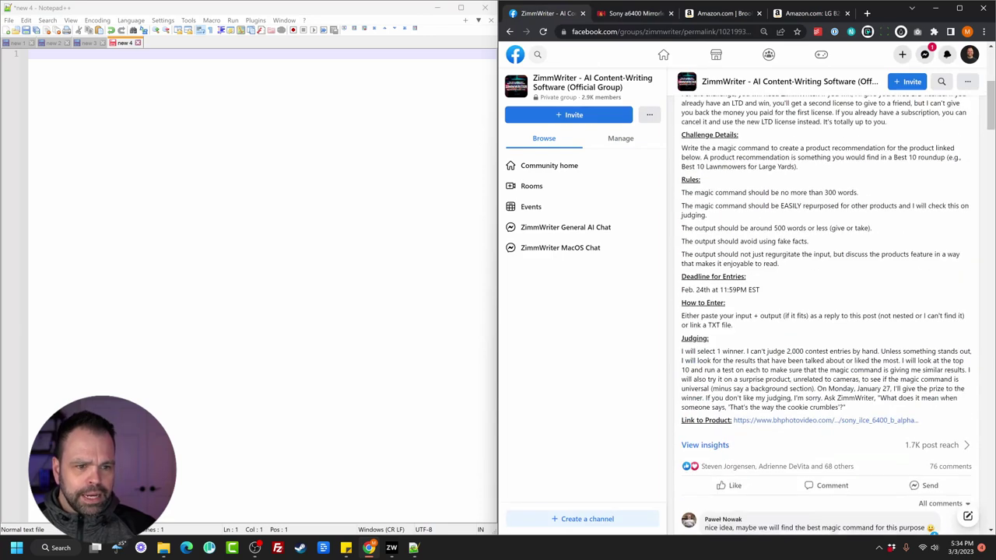
left_click_drag(693, 193, 859, 194)
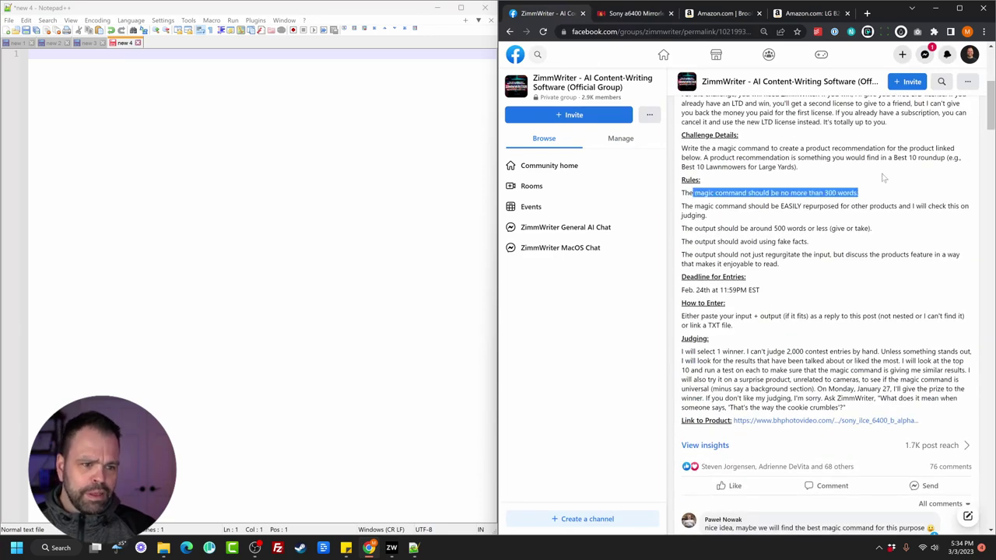
left_click_drag(714, 206, 706, 215)
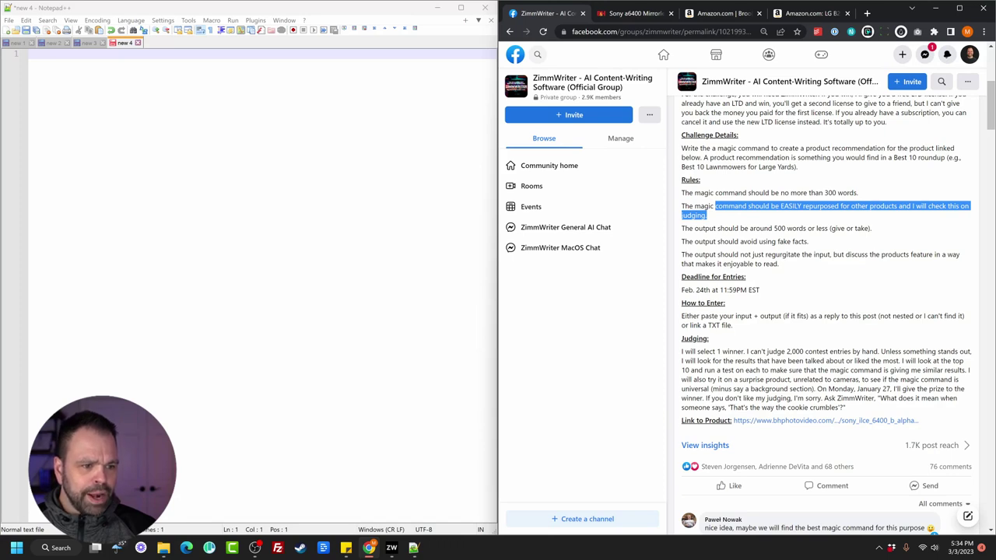
left_click_drag(705, 241, 686, 255)
left_click(739, 229)
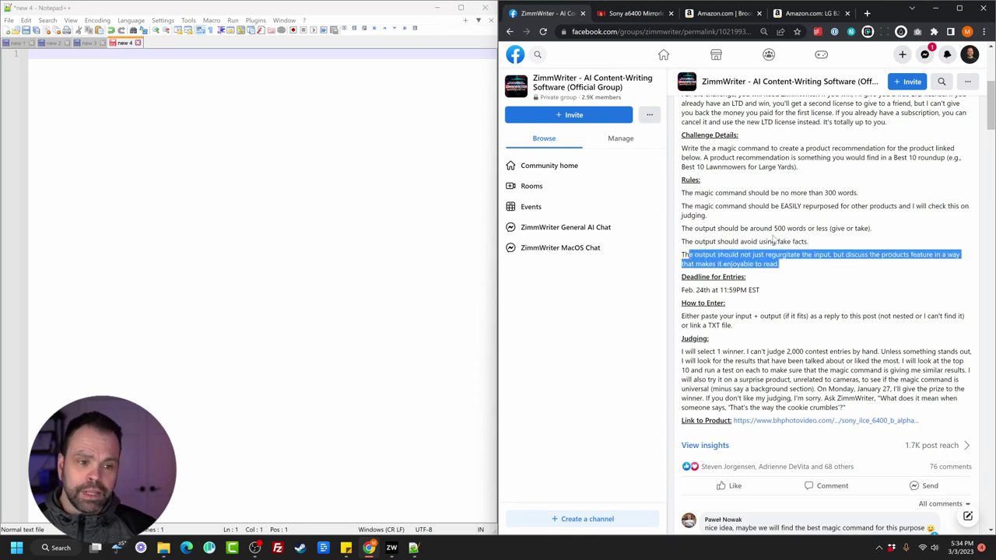
left_click_drag(809, 241, 680, 242)
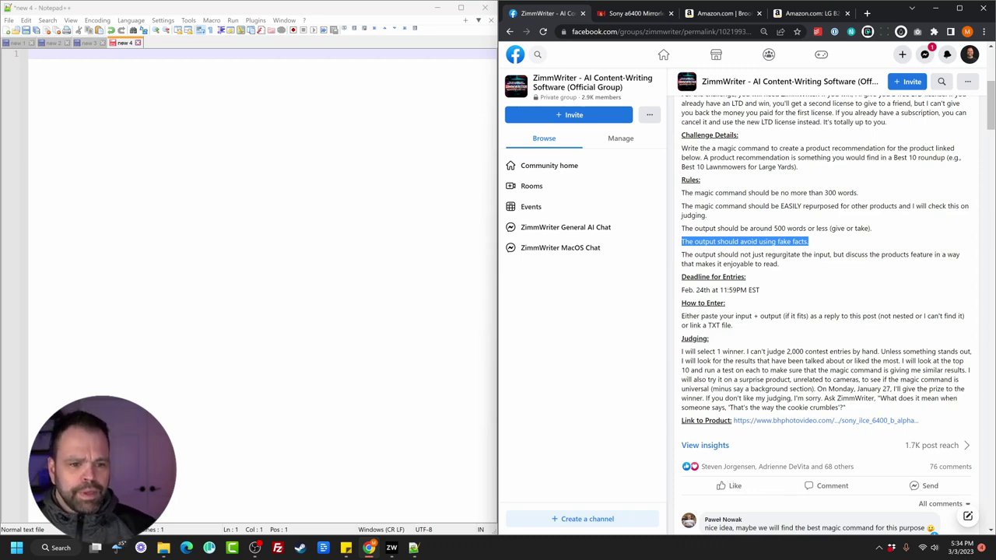
left_click_drag(686, 254, 780, 264)
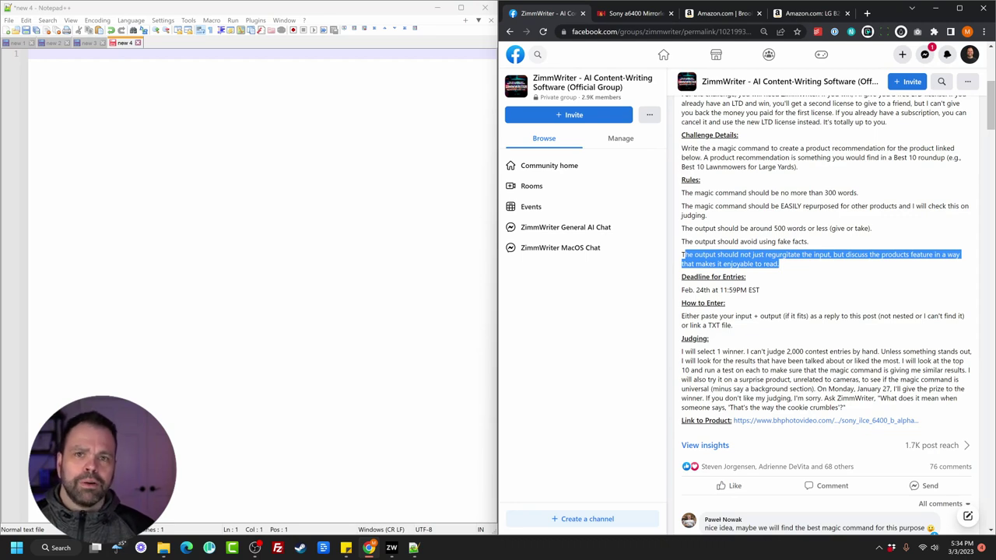
scroll(806, 231, "down", 4)
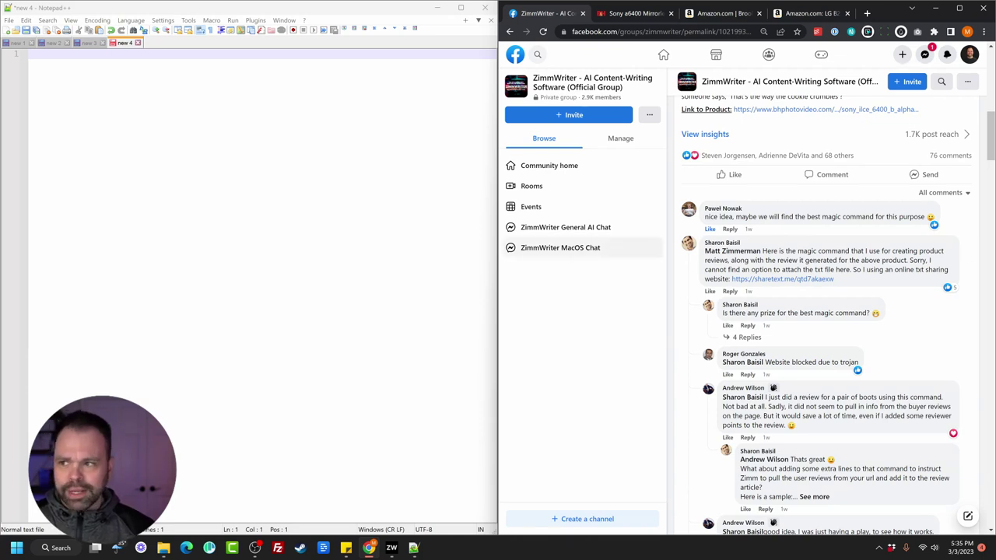
Bring up the ZimmWriter menu to view its trigger list, move it out of view and return to the empty text file
left_click_drag(0, 23, 548, 81)
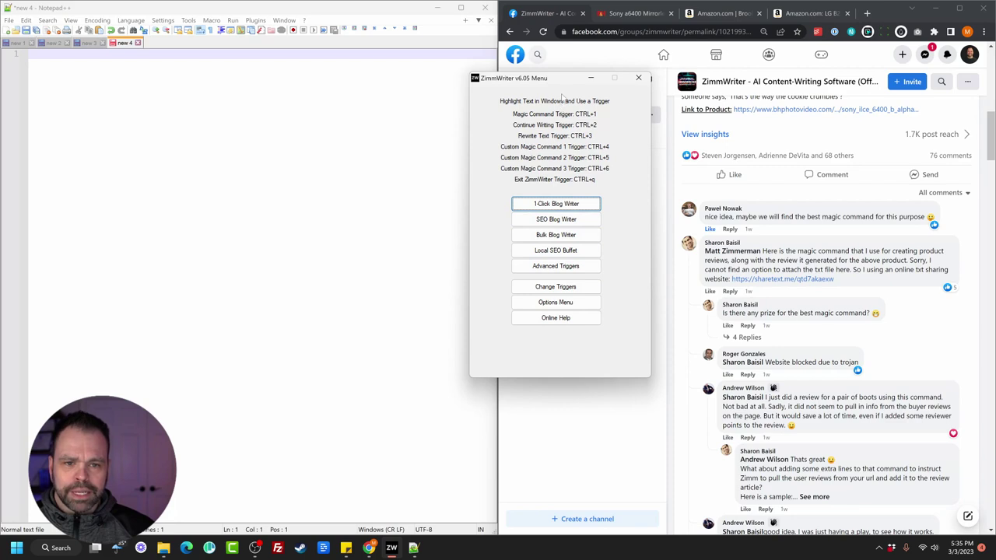
left_click_drag(572, 78, 0, 52)
left_click(44, 286)
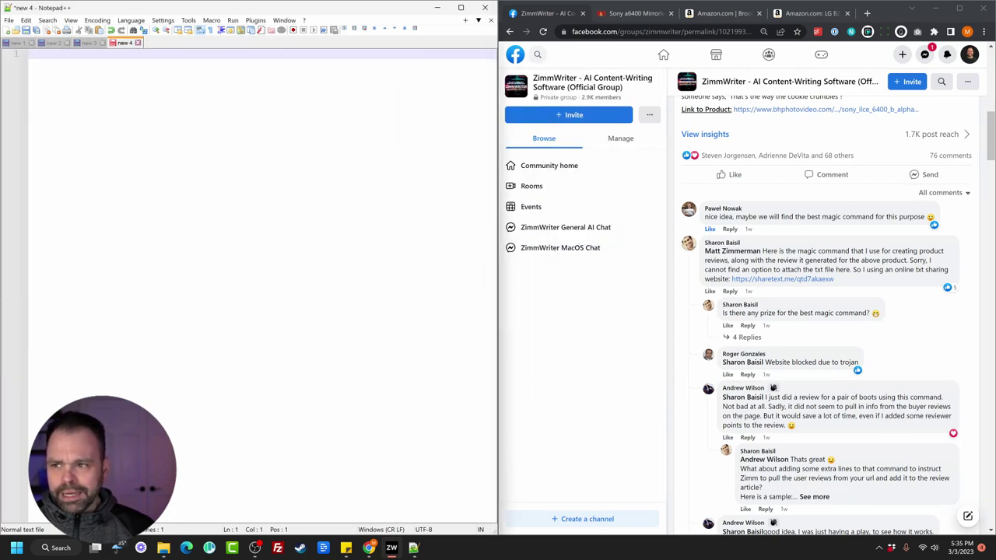
Write "What color is the sky?" in the text file and run ZimmWriter's Magic Command trigger on that line
type("What color is the sky?")
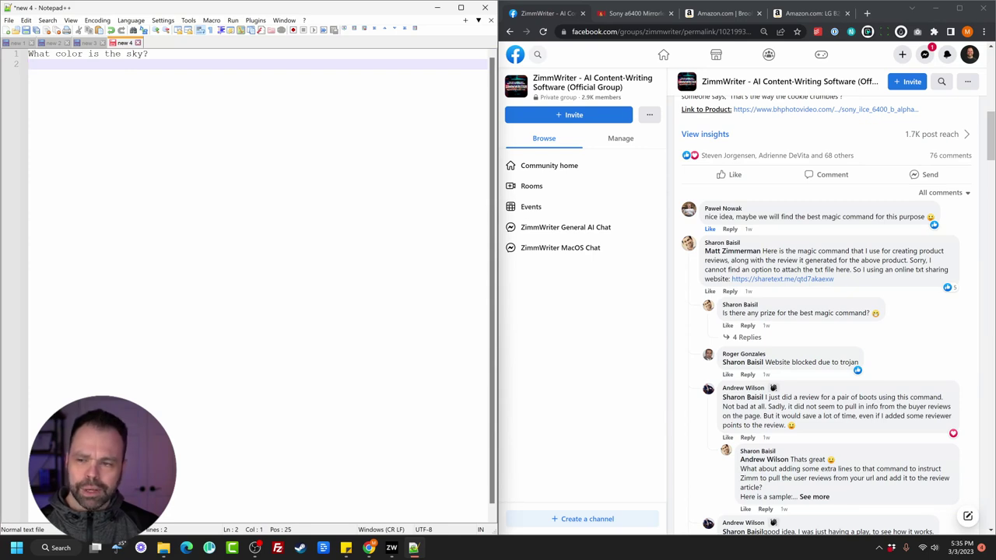
left_click_drag(149, 54, 28, 54)
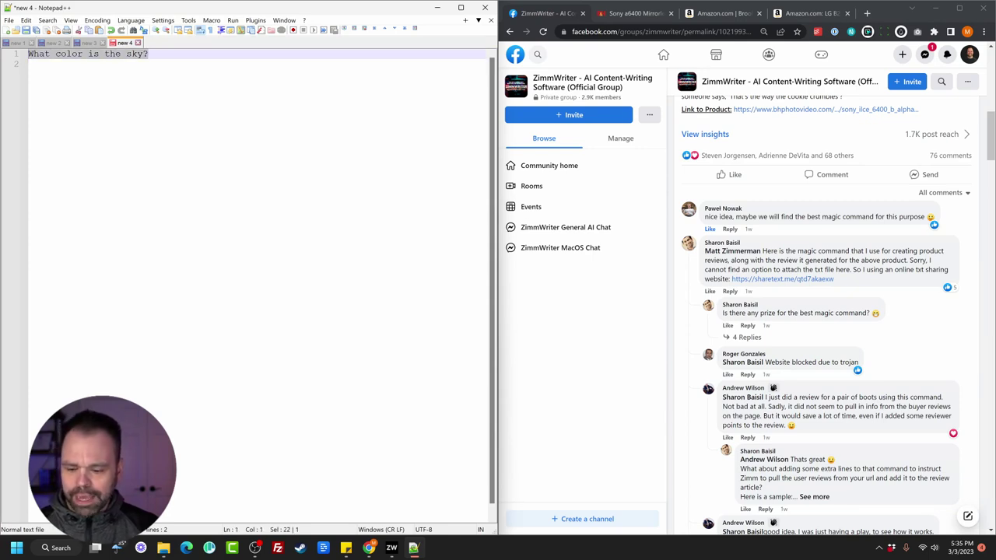
key("ctrl+alt+1")
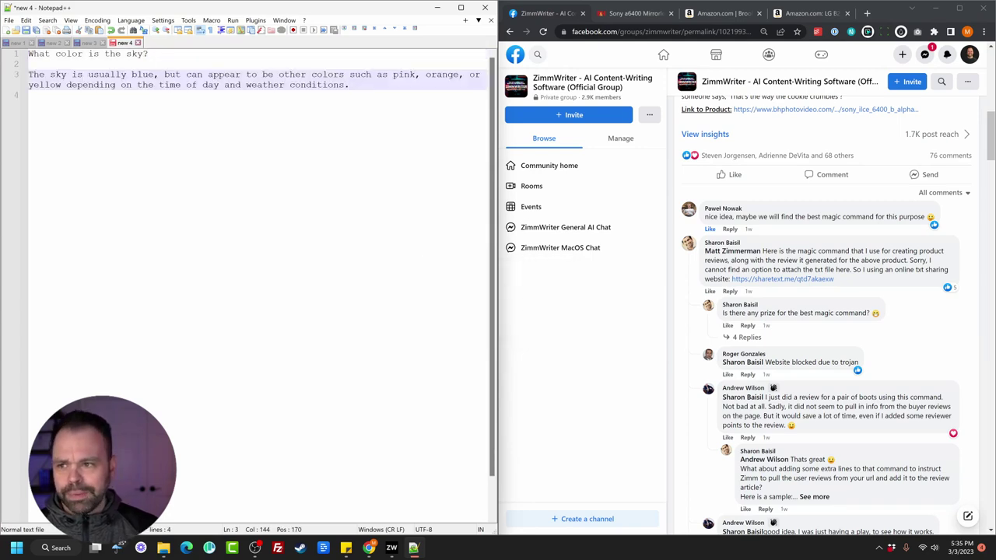
left_click_drag(28, 74, 350, 84)
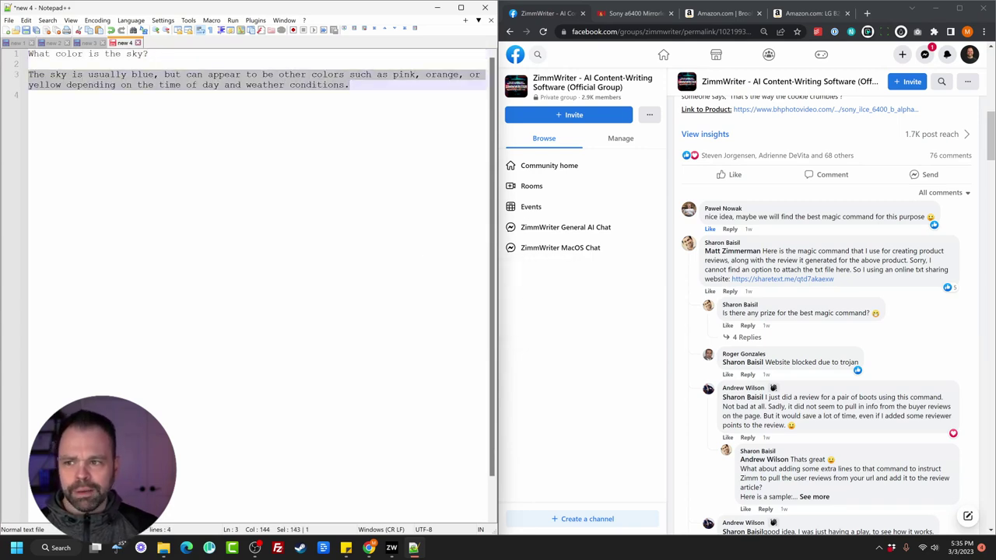
left_click_drag(148, 54, 349, 84)
left_click(349, 84)
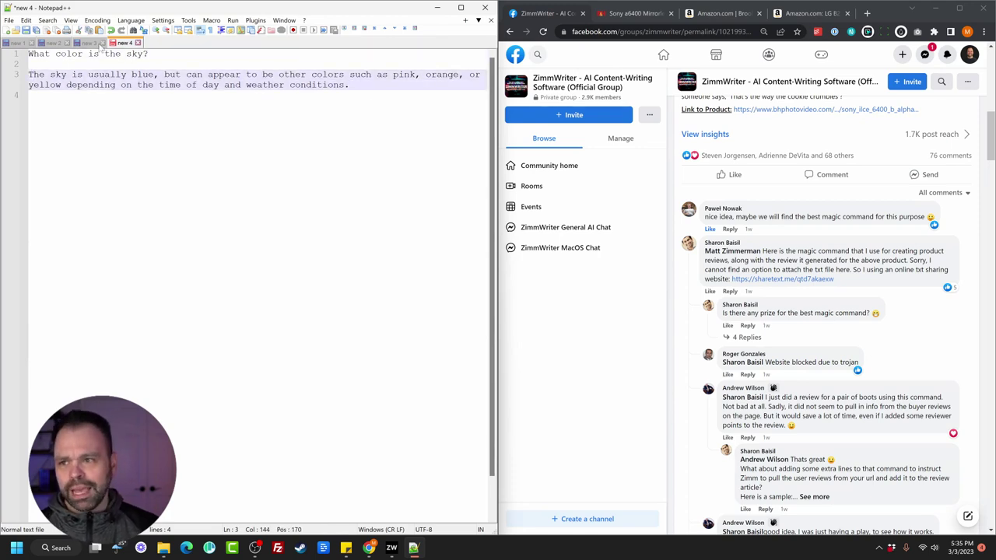
Go to the B&H product page and examine the Sony a6400 Mirrorless Camera title, particularly its model number
scroll(770, 219, "up", 2)
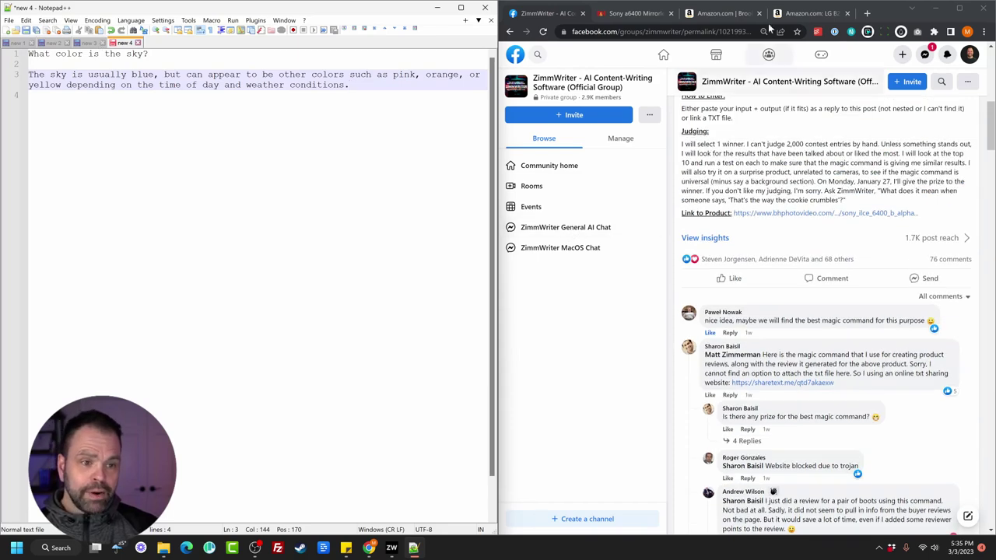
left_click(644, 15)
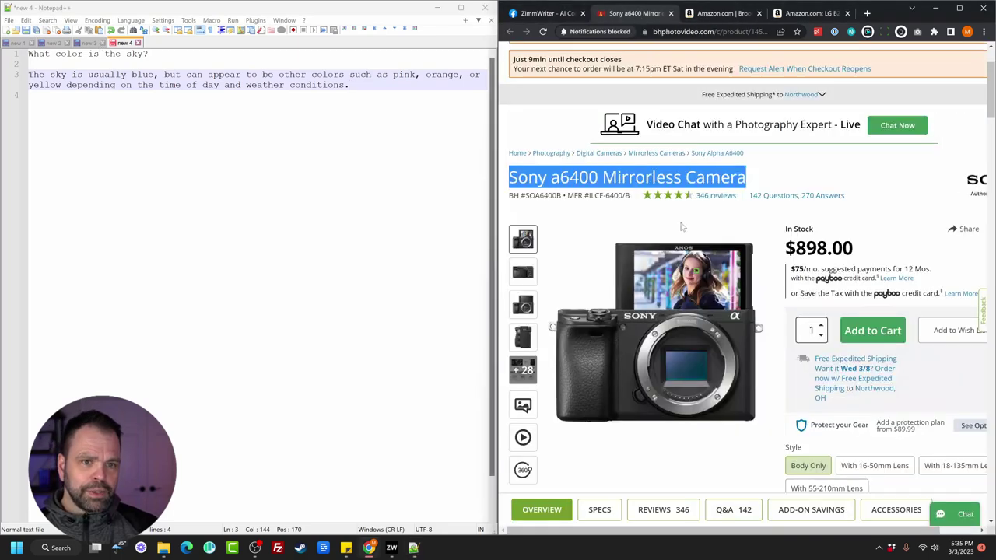
left_click(543, 176)
left_click_drag(520, 179, 757, 176)
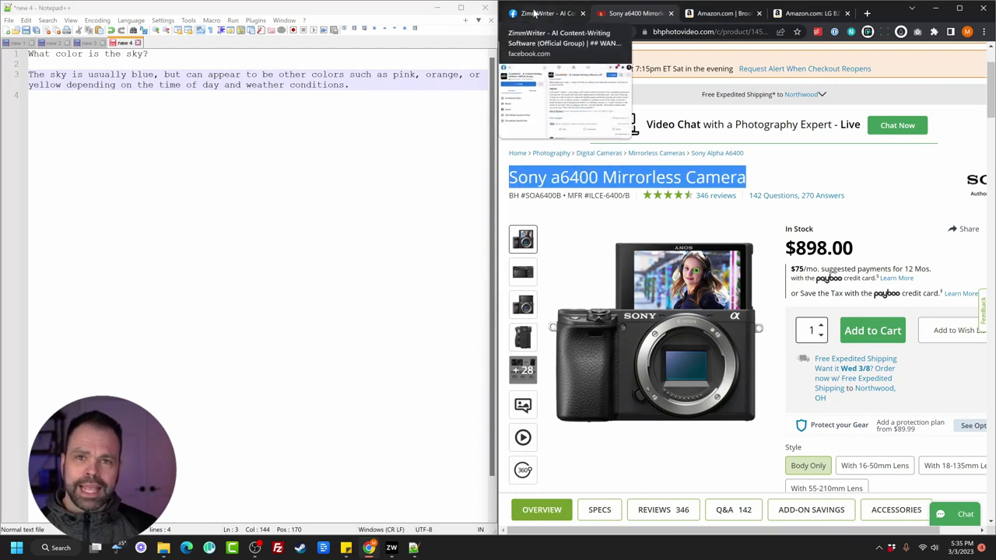
left_click(580, 165)
mouse_move(599, 177)
left_mouse_down()
mouse_move(546, 178)
mouse_move(602, 177)
left_mouse_up()
left_click(603, 177)
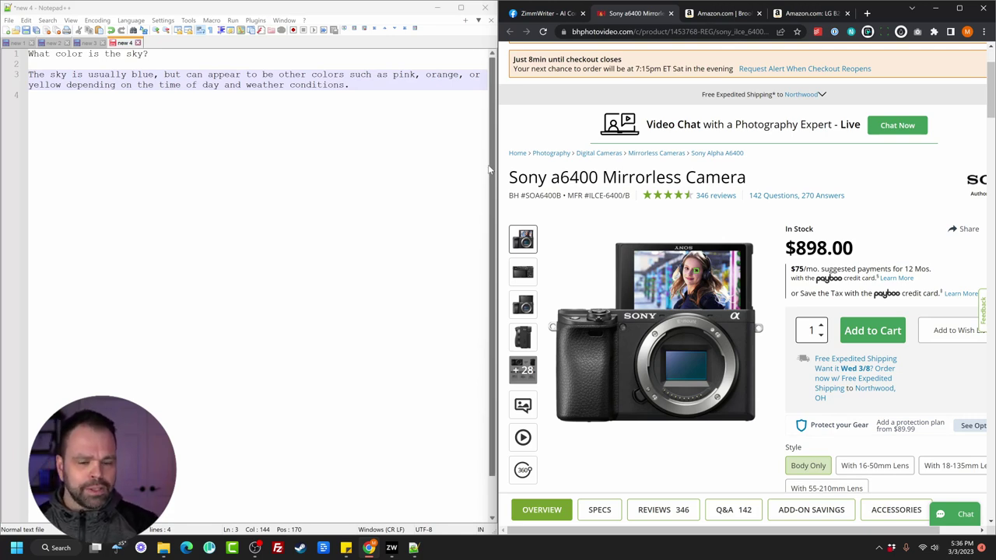
left_click_drag(599, 177, 551, 177)
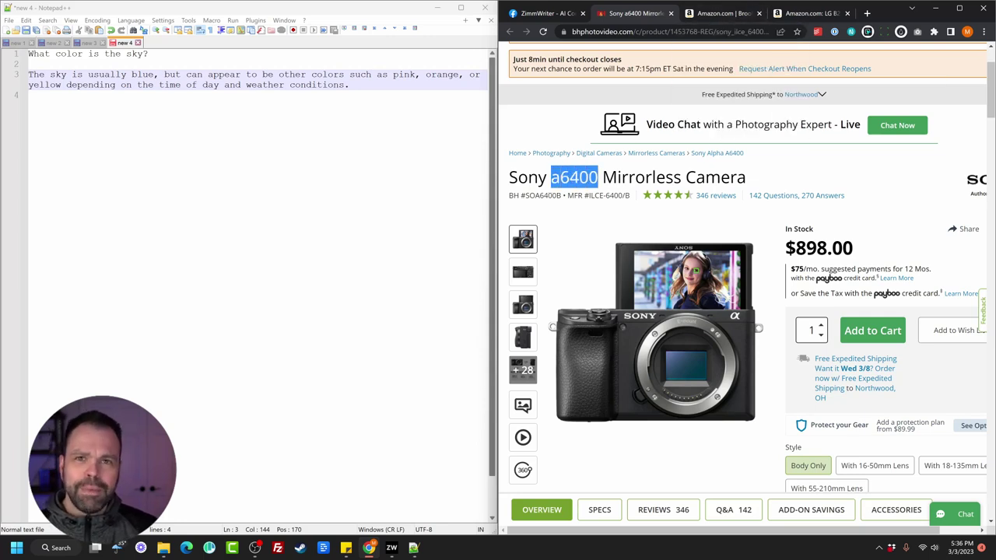
View the Amazon pages for the Brooks running shoe and the LG OLED TV, and return to the contest post
left_click(712, 13)
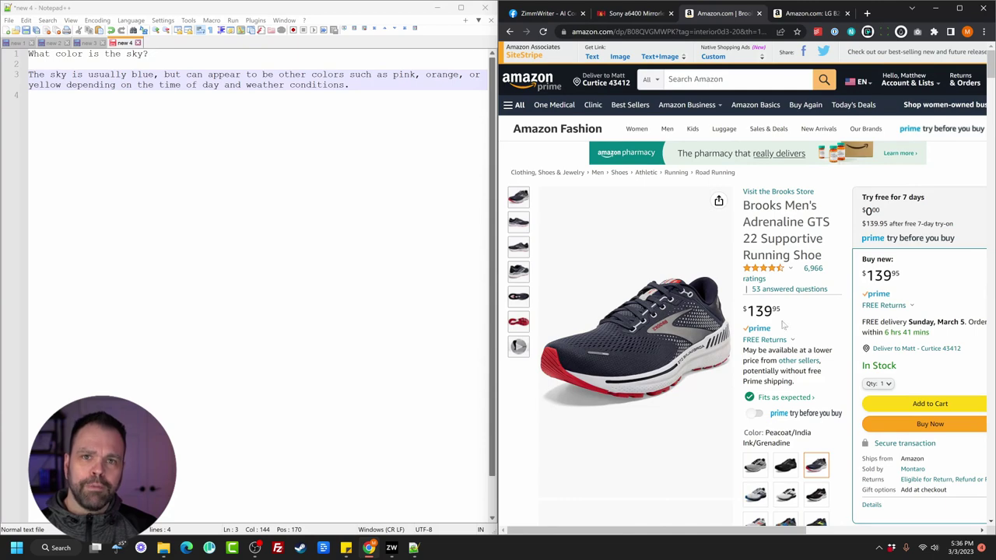
left_click(807, 16)
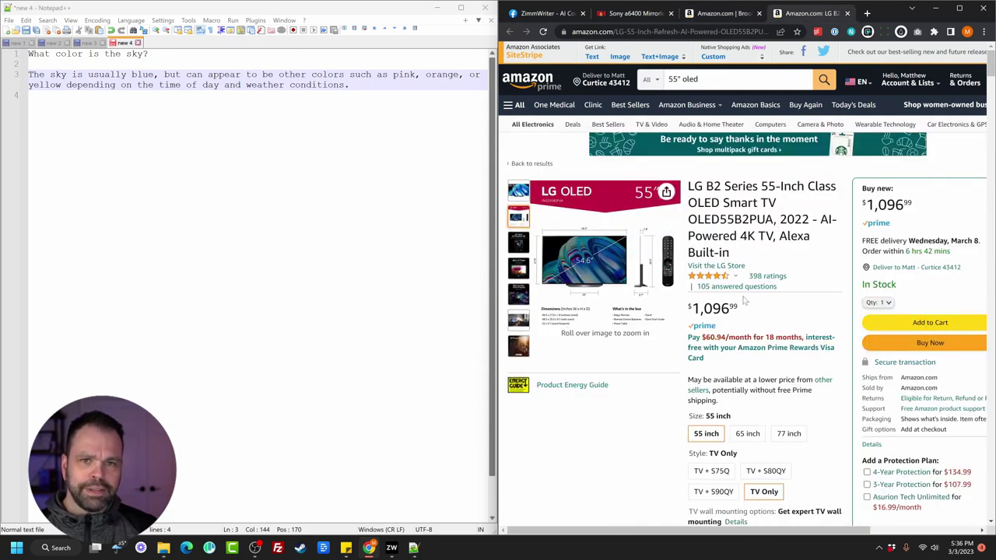
left_click(549, 14)
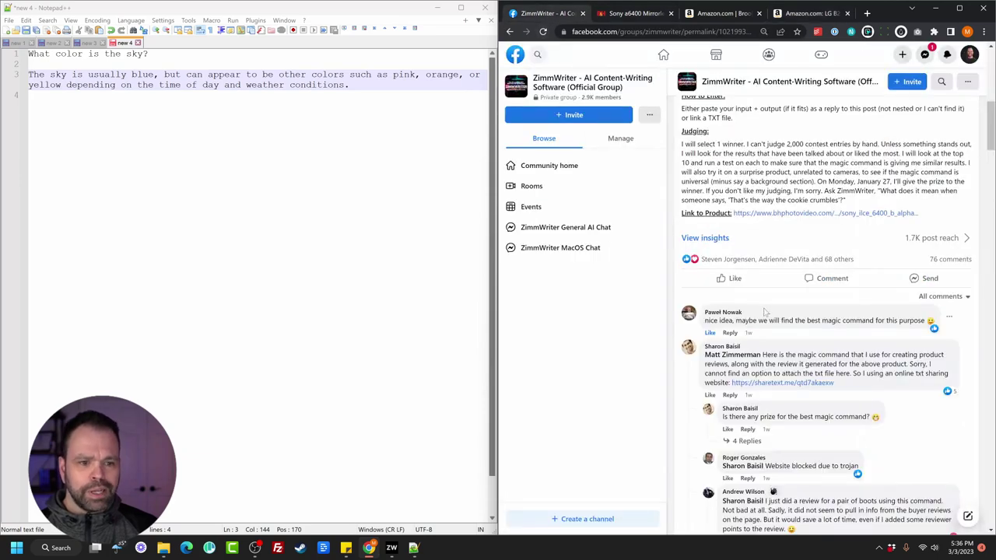
Replace the text file's contents with the first entrant's name and open the sharetext.me link in that entrant's comment
key("ctrl+a")
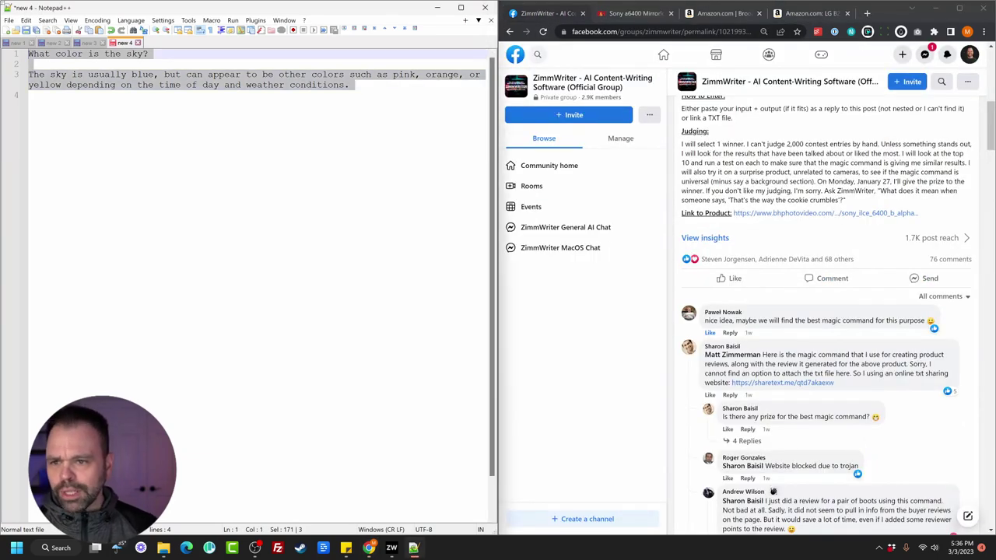
key("Delete")
scroll(812, 359, "down", 2)
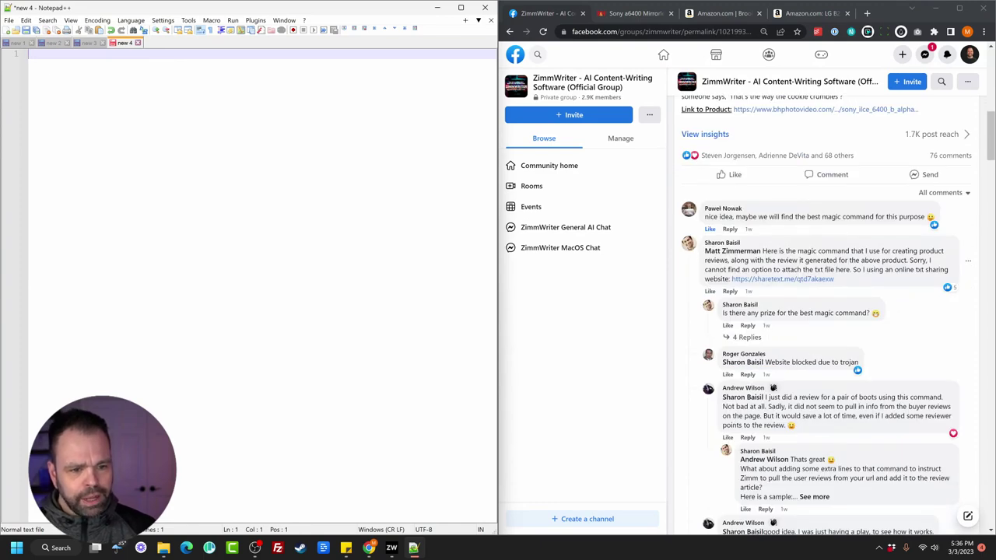
left_click(809, 285)
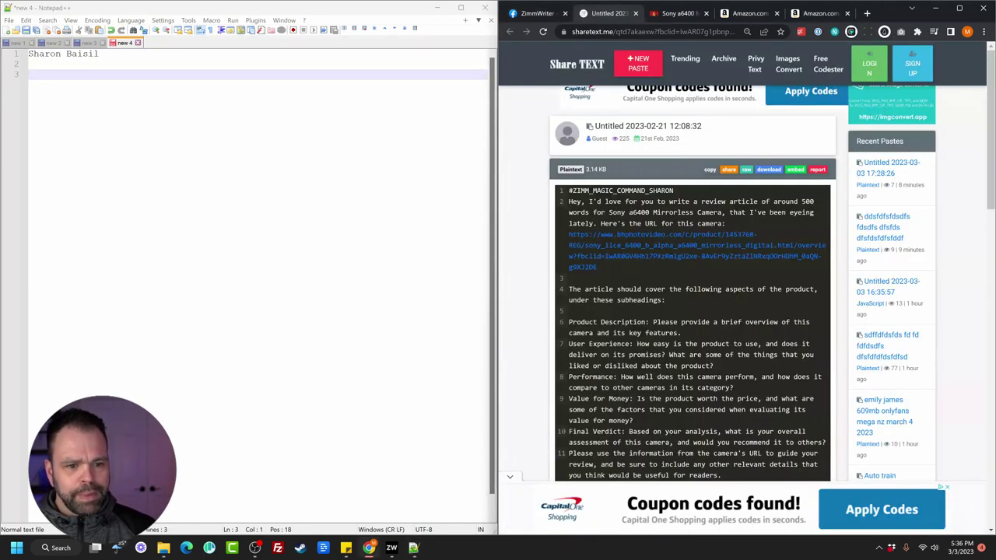
Copy the magic command text, without its tag line or output, into the text file below the entrant's name, separated by a blank line
scroll(693, 283, "up", 2)
scroll(692, 283, "down", 4)
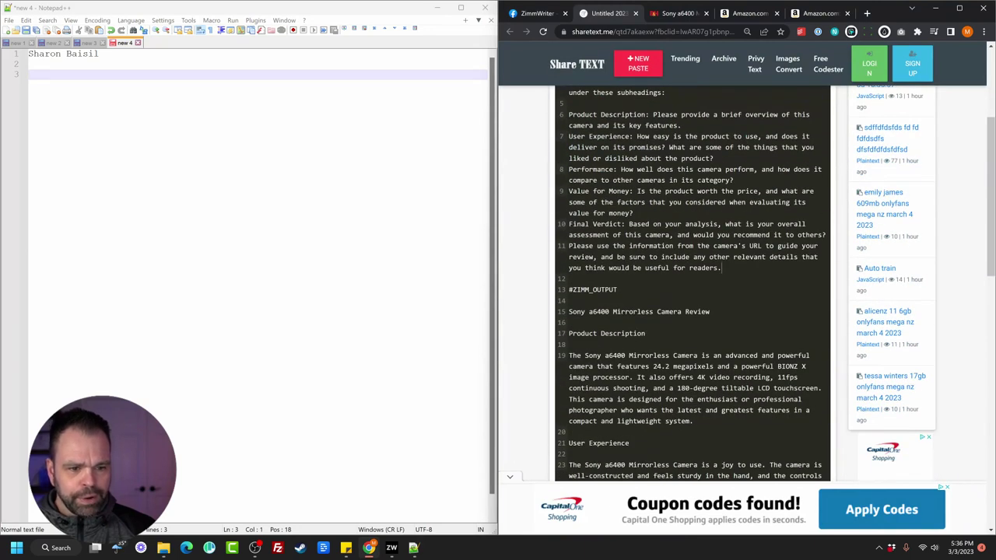
left_click_drag(721, 267, 568, 201)
key("ctrl+c")
left_click(62, 74)
key("ctrl+v")
left_click(31, 63)
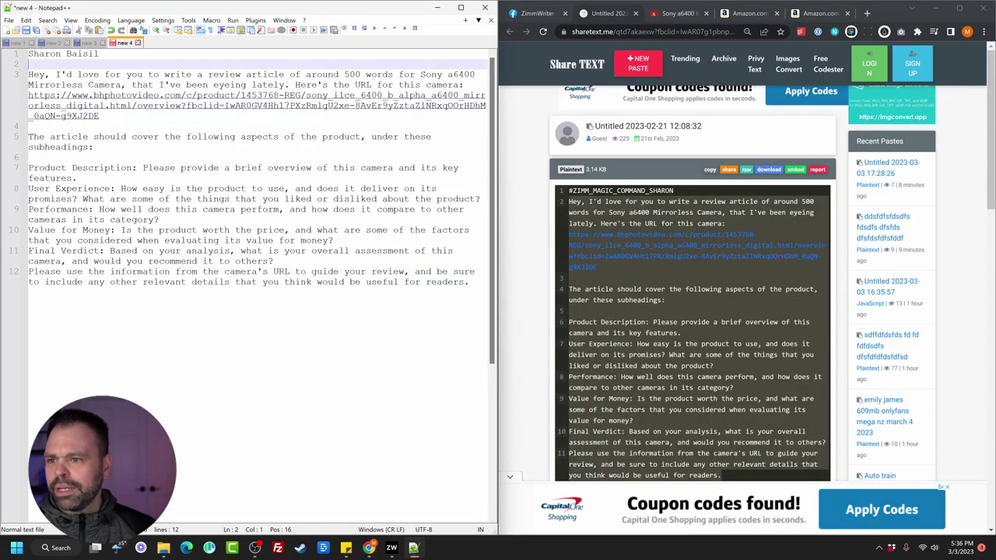
key("Delete")
key("Return")
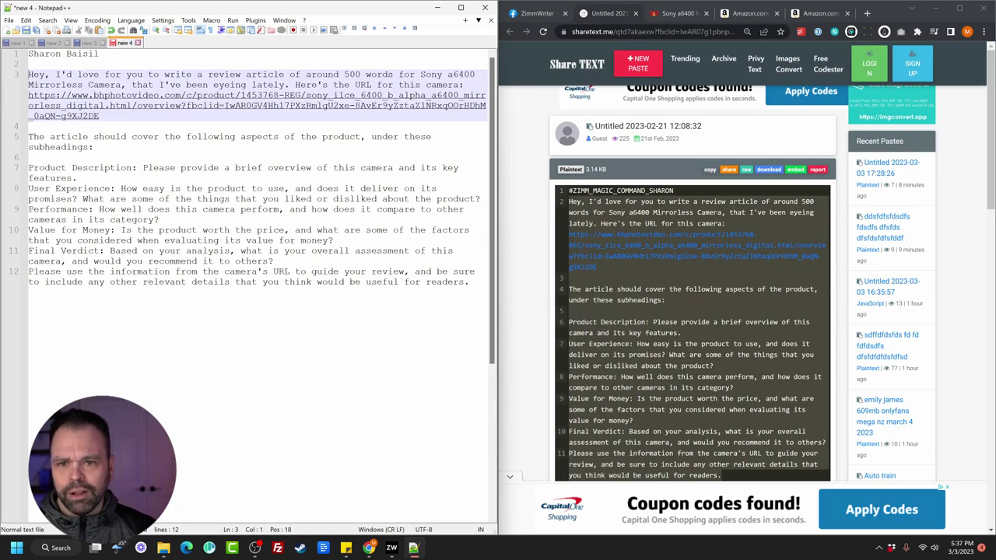
Read through the pasted magic command, examining its product URL and the Performance and Value for Money subheading instructions
left_click_drag(100, 115, 28, 95)
left_click(94, 147)
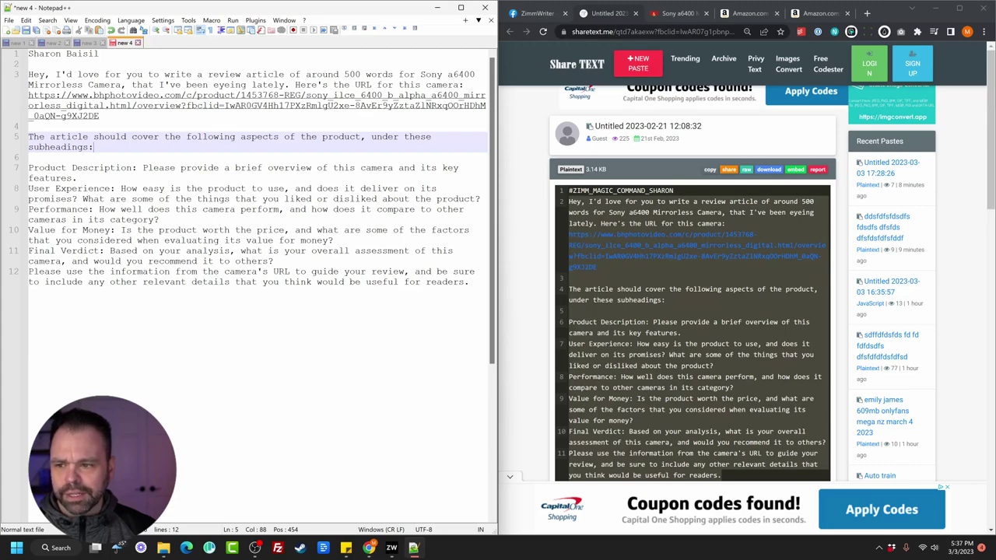
left_click_drag(45, 209, 159, 219)
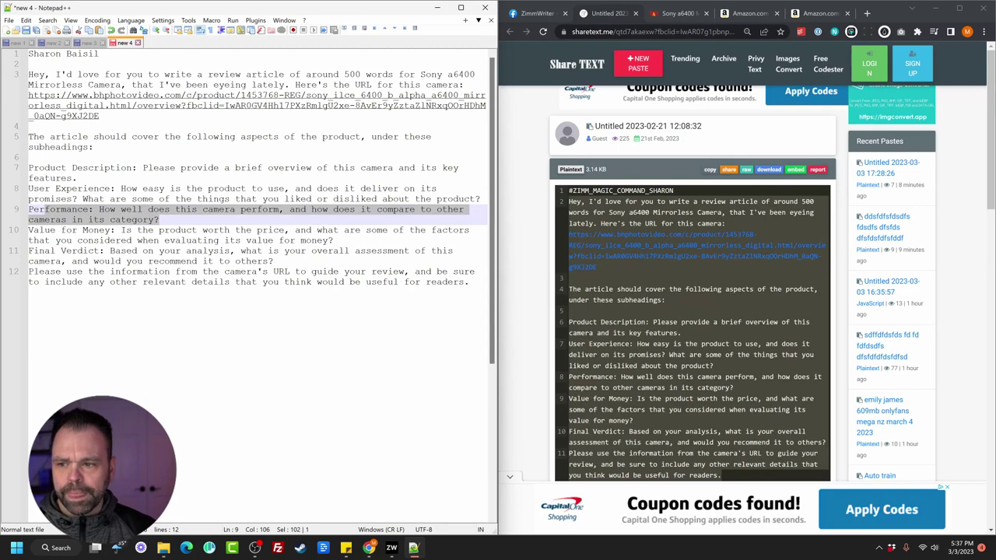
left_click_drag(83, 230, 334, 240)
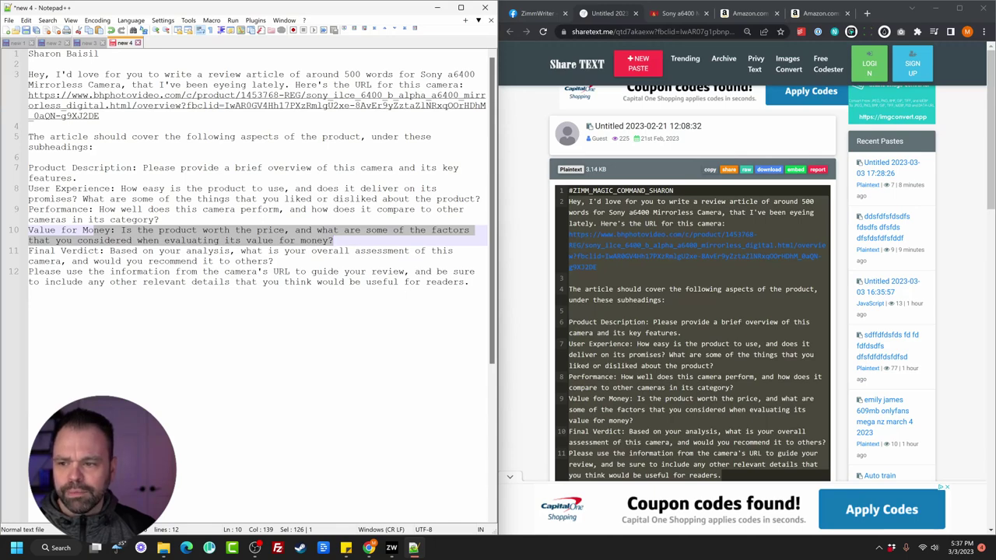
Generate output from the full pasted magic command text, and insert a "--" separator line between the command and the generated review
left_click(469, 282)
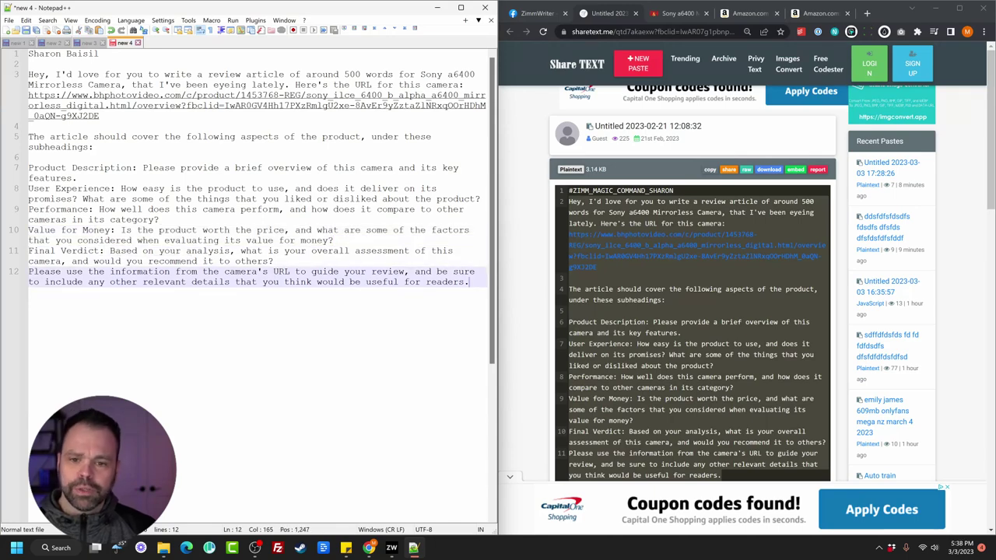
left_click_drag(470, 282, 28, 74)
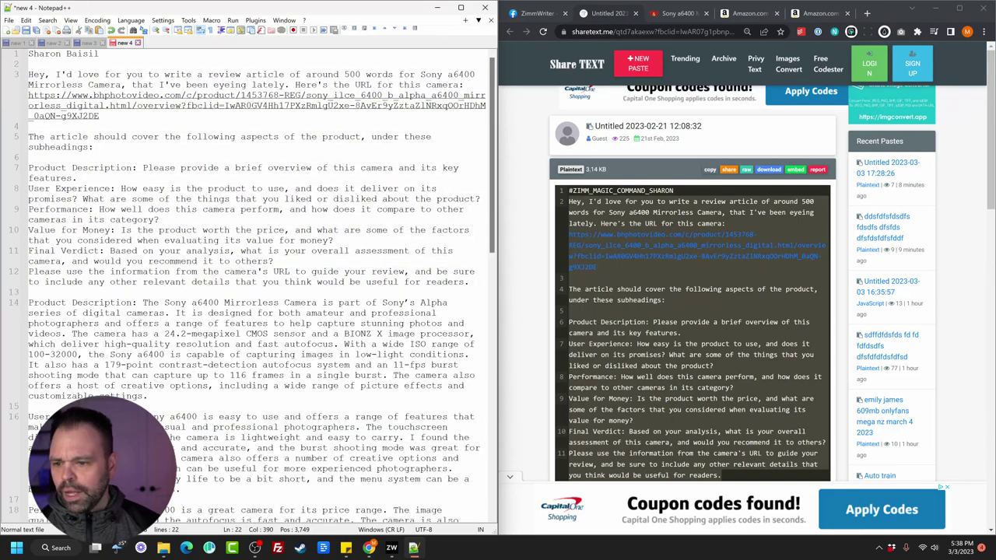
scroll(246, 288, "down", 2)
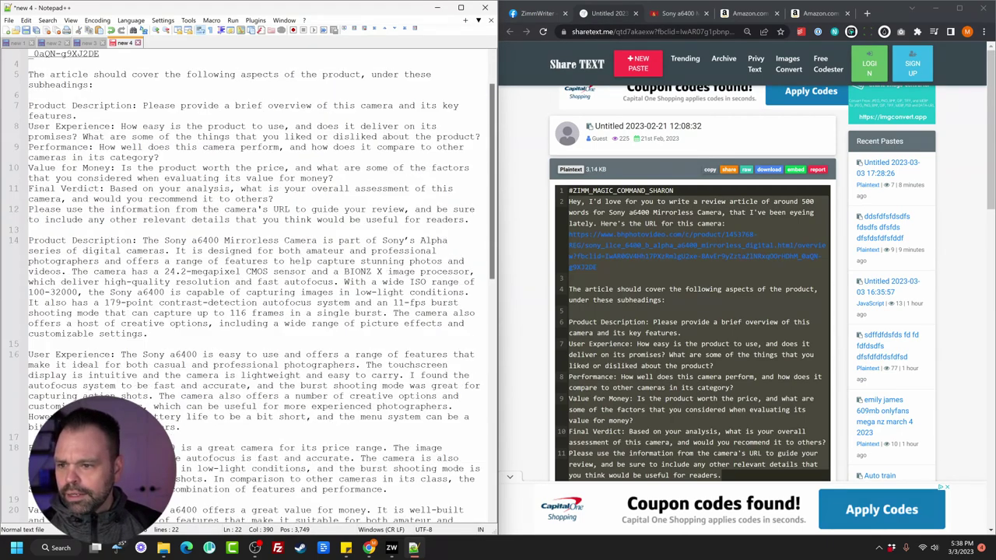
left_click(469, 219)
key("Down")
key("Return")
type("--")
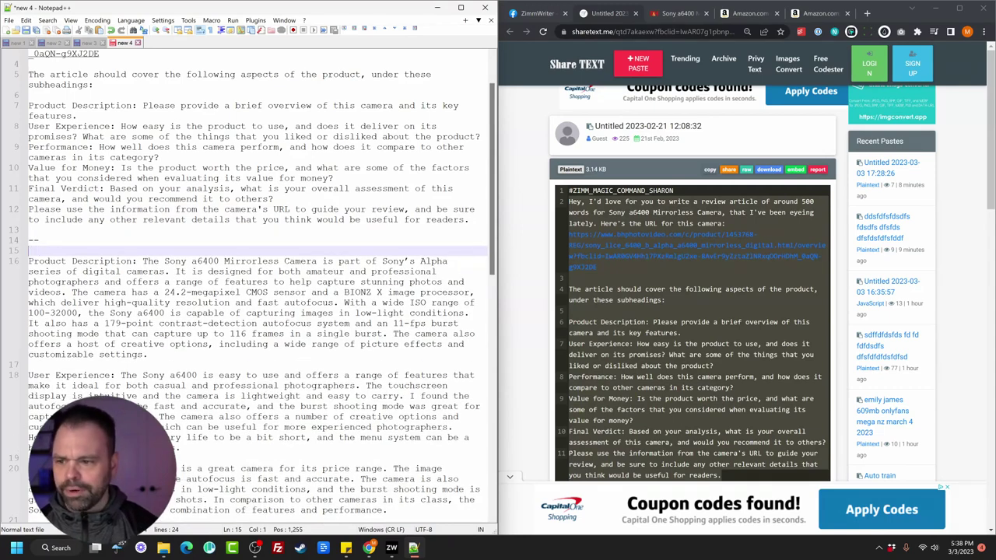
key("Return")
Compare the generated Product Description's sensor and BIONZ X processor claims with the key features on the B&H Sony a6400 page
scroll(257, 280, "down", 2)
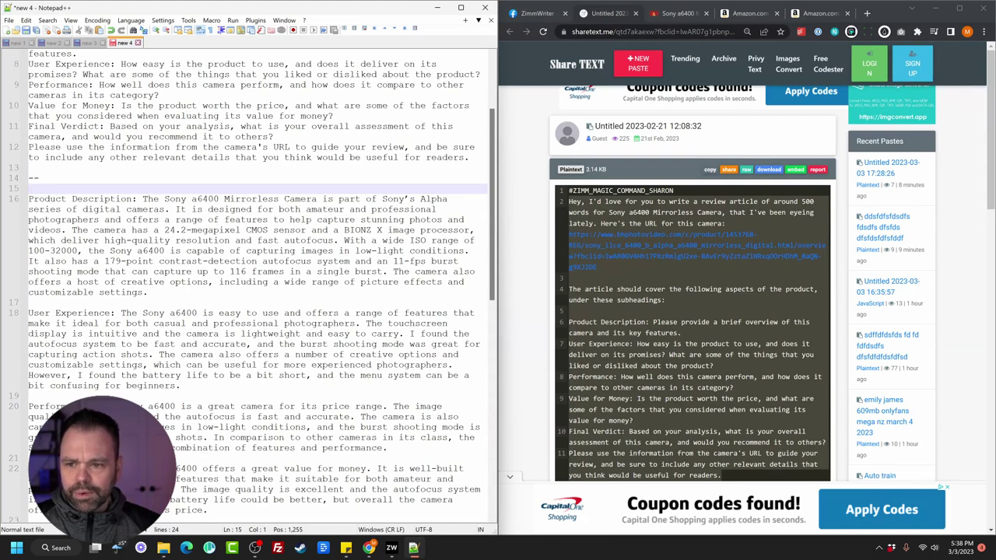
left_click_drag(306, 230, 425, 230)
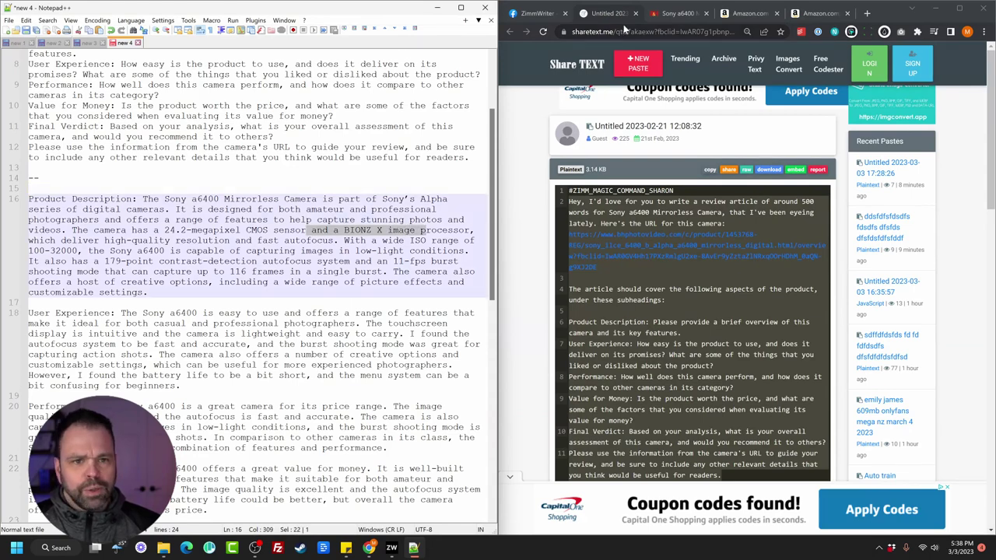
left_click(671, 13)
scroll(820, 342, "down", 4)
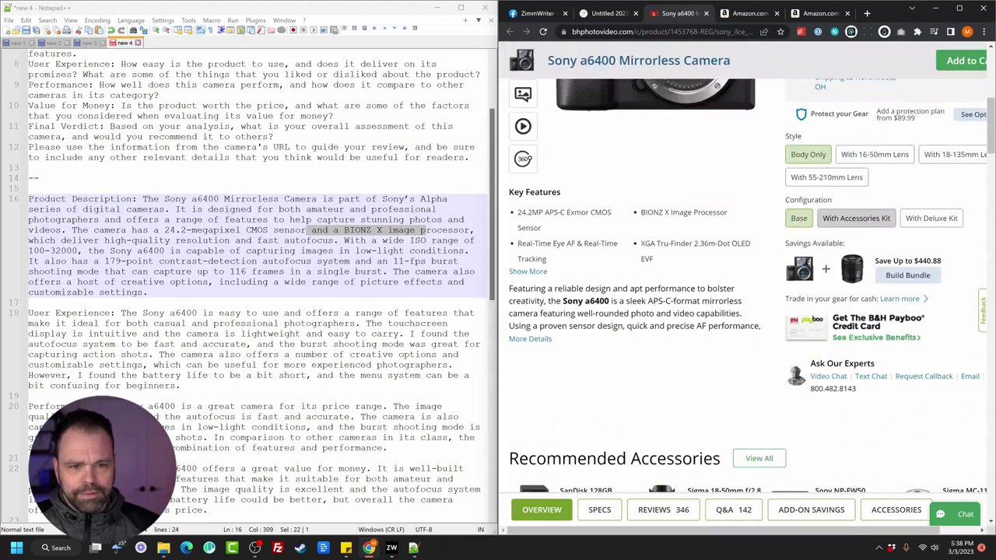
left_click(345, 231)
left_click_drag(345, 231, 449, 220)
left_click(378, 262)
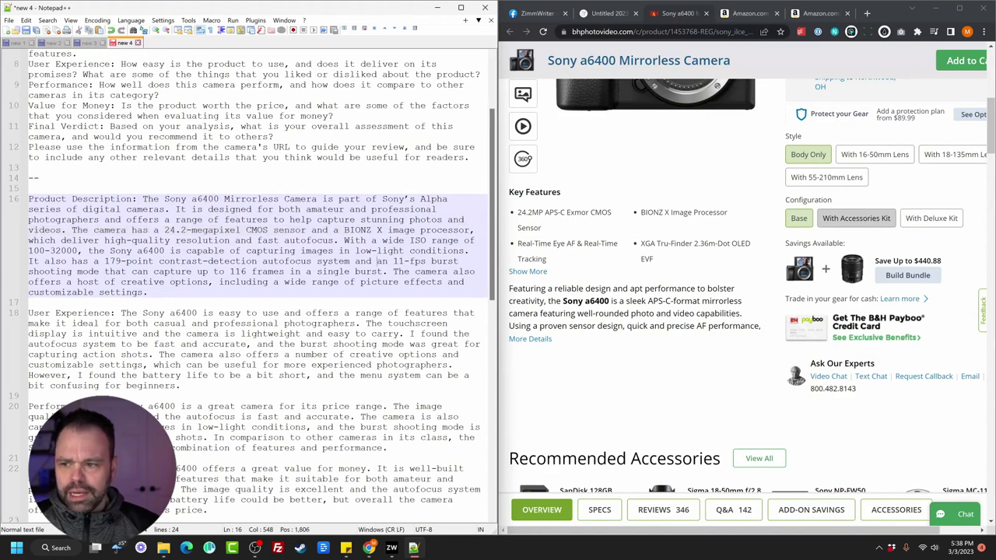
Check the generated 100-32000 ISO range against the sensor details in the B&H product overview
left_click_drag(79, 250, 29, 250)
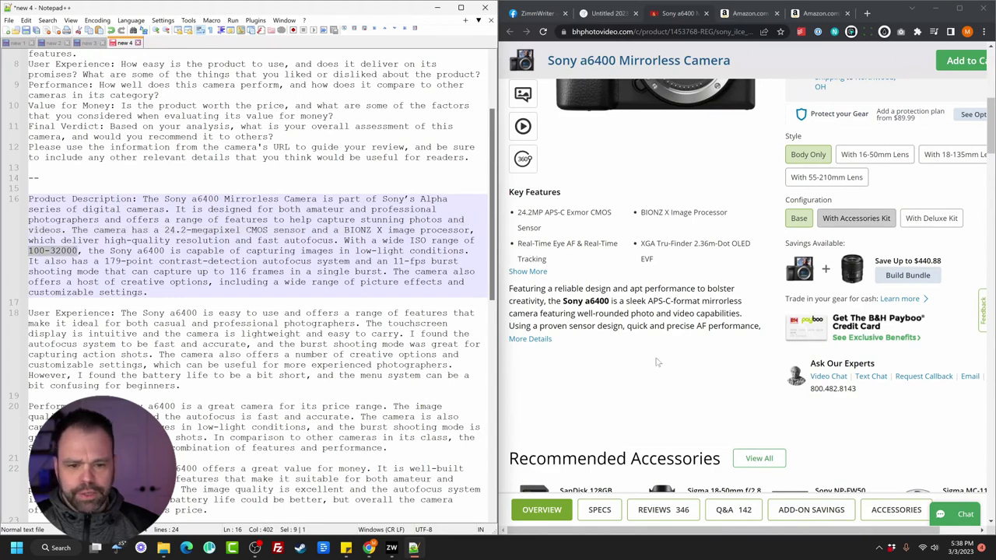
scroll(660, 372, "down", 1)
scroll(660, 372, "down", 5)
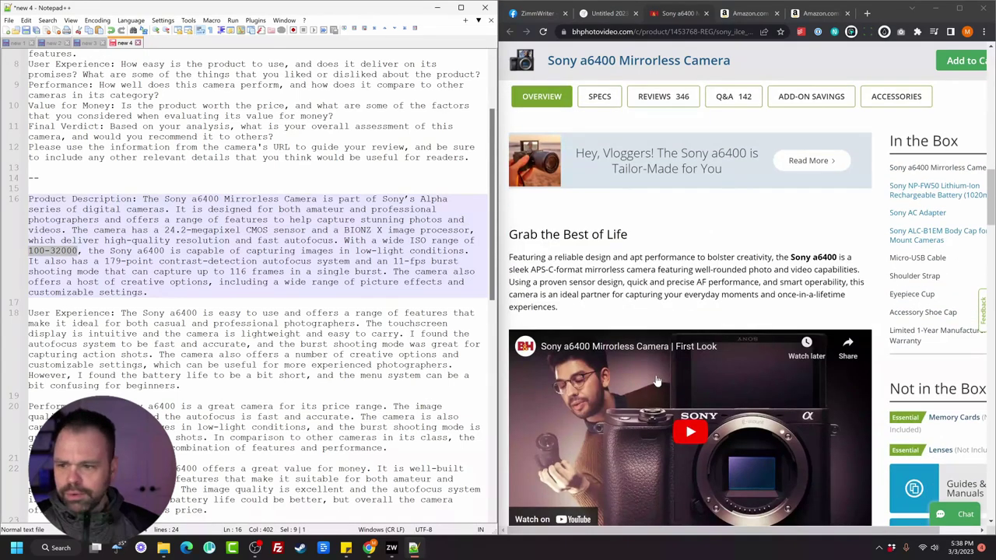
scroll(657, 382, "down", 7)
scroll(653, 381, "up", 3)
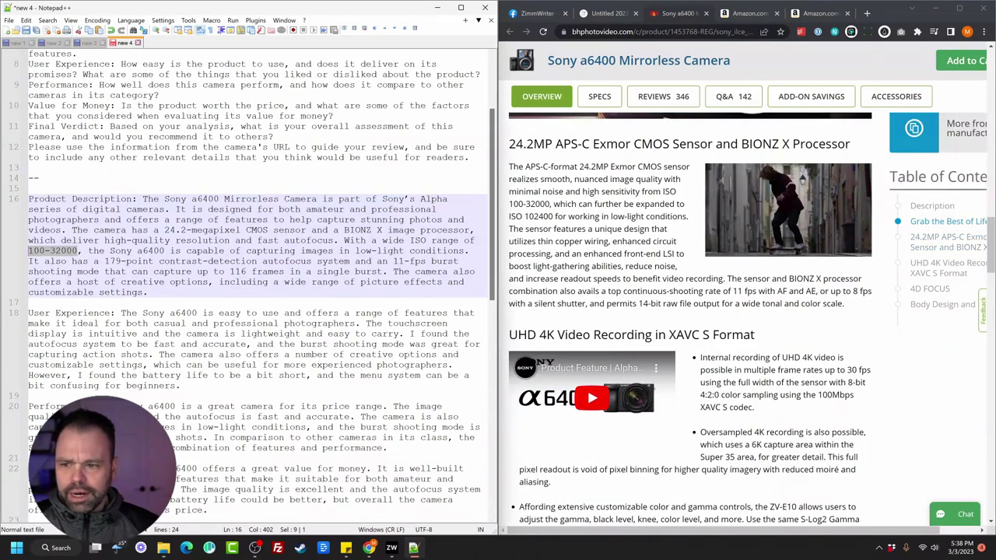
Search the B&H page for "179", "contrast", "contrast det" and "autofocus" to check the 179-point contrast-detection autofocus claim
left_click_drag(104, 262, 224, 261)
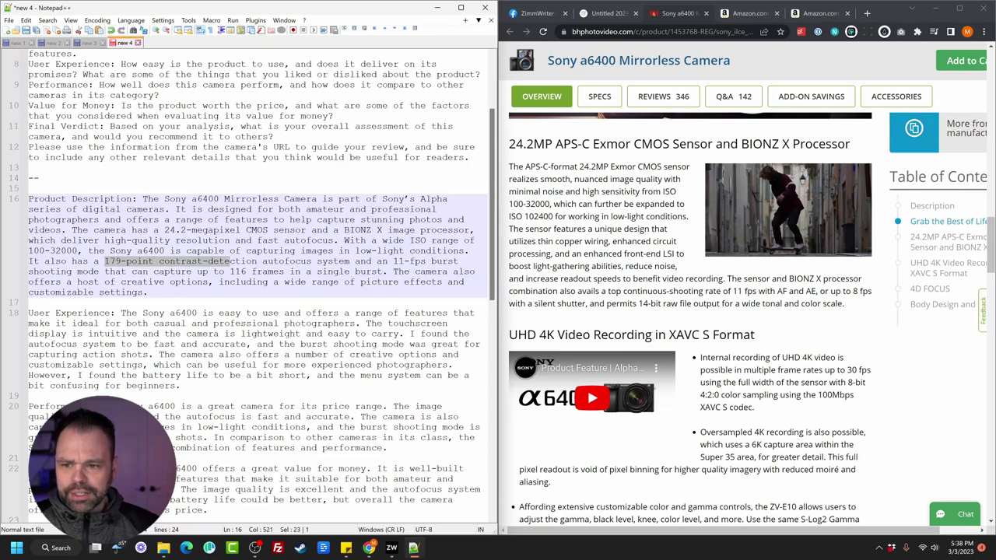
scroll(748, 319, "down", 3)
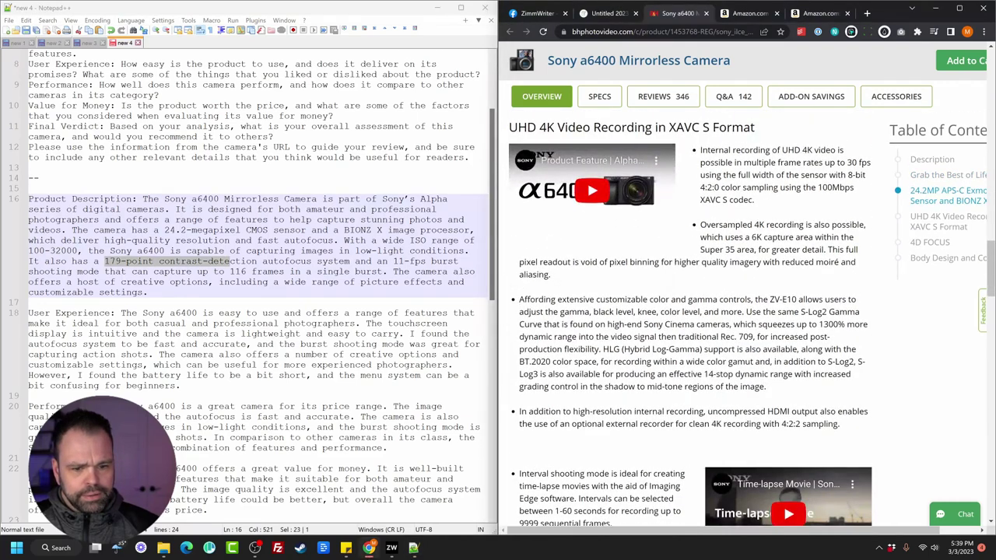
key("ctrl+f")
type("179")
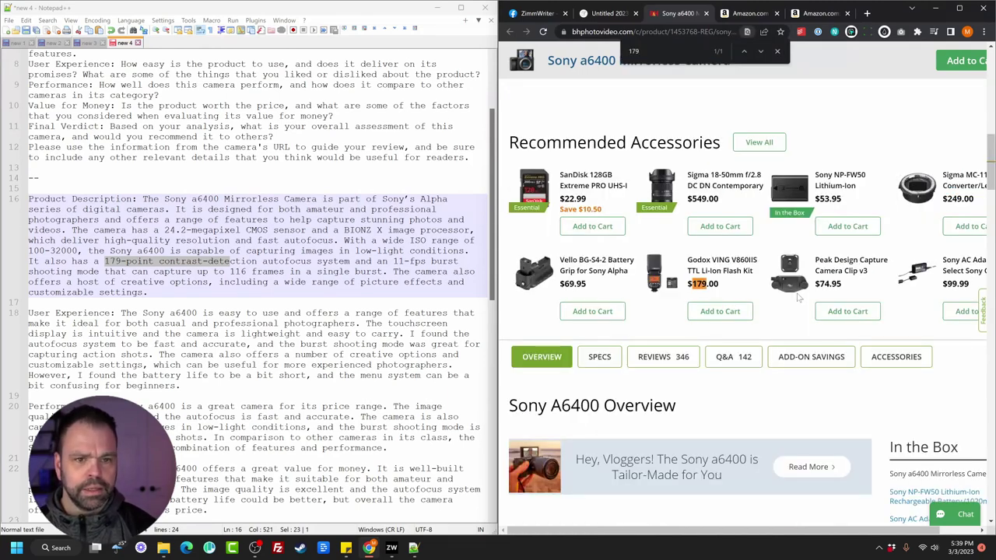
key("ctrl+a")
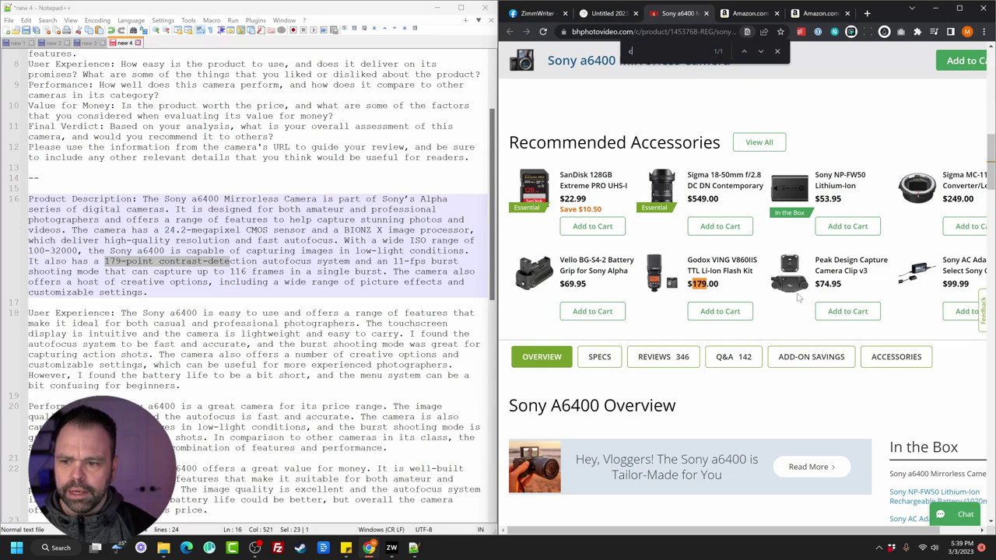
type("contrast")
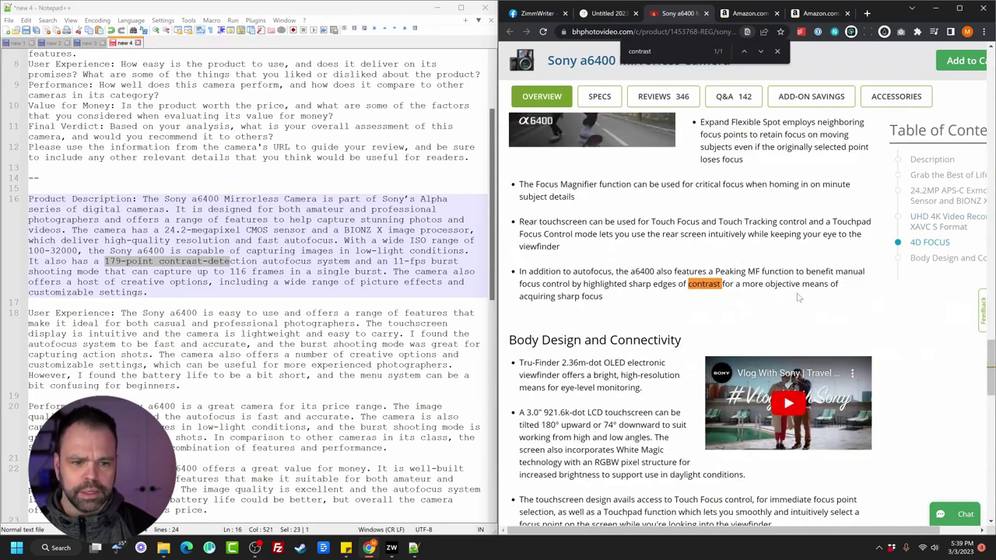
type(" det")
key("ctrl+a")
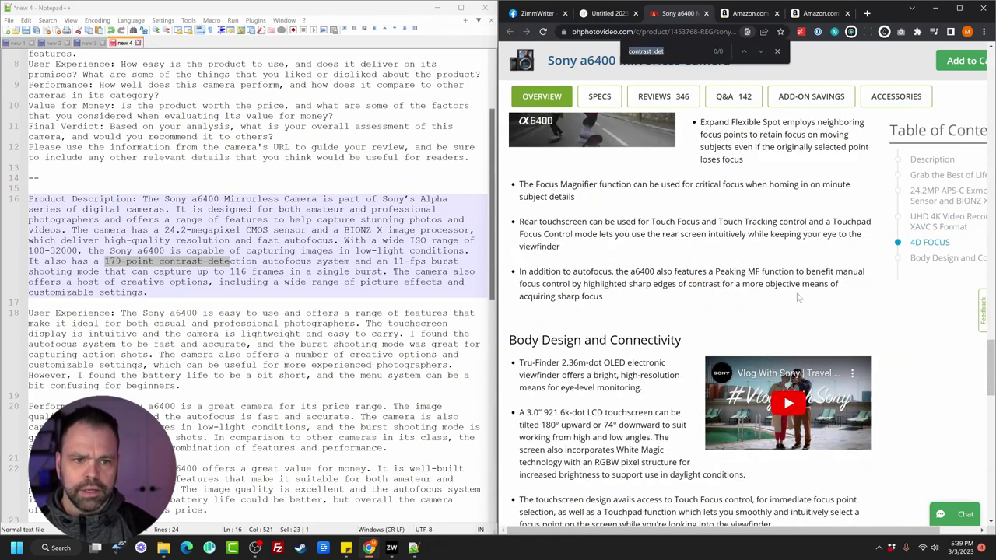
type("autofocus")
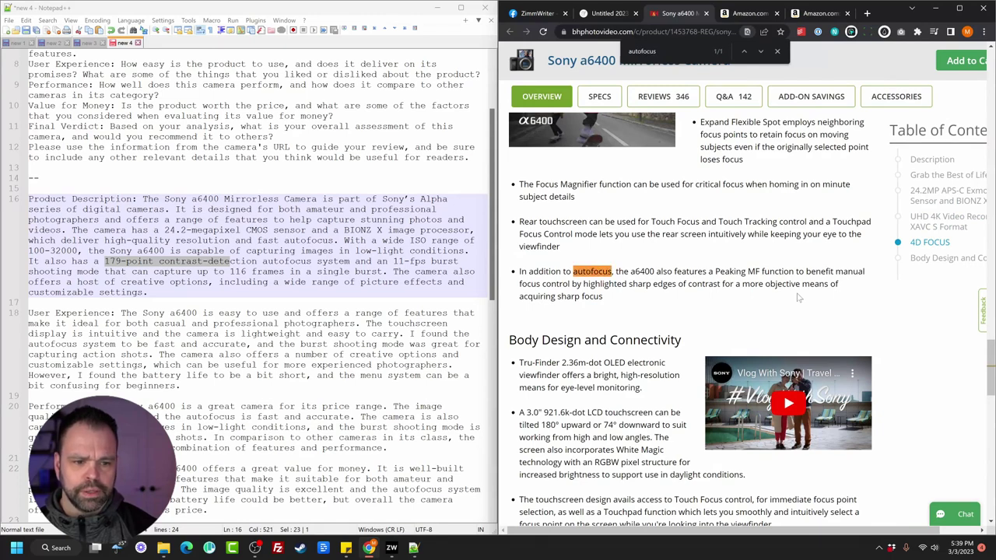
scroll(798, 297, "down", 1)
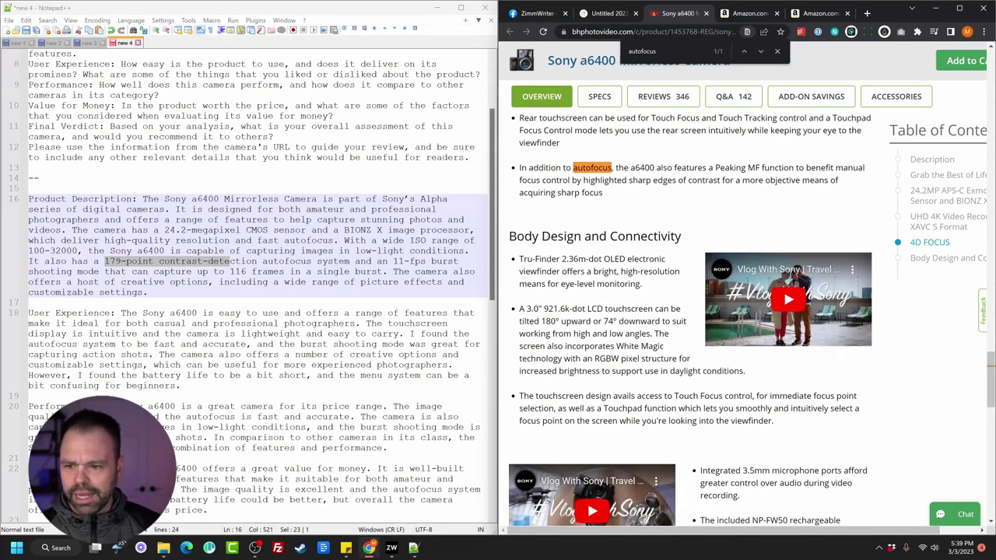
Search the B&H page for "116" to check the generated 11-fps burst mode claim of 116 frames
scroll(257, 280, "down", 2)
left_click_drag(224, 210, 398, 200)
left_click(707, 161)
key("ctrl+f")
type("burst")
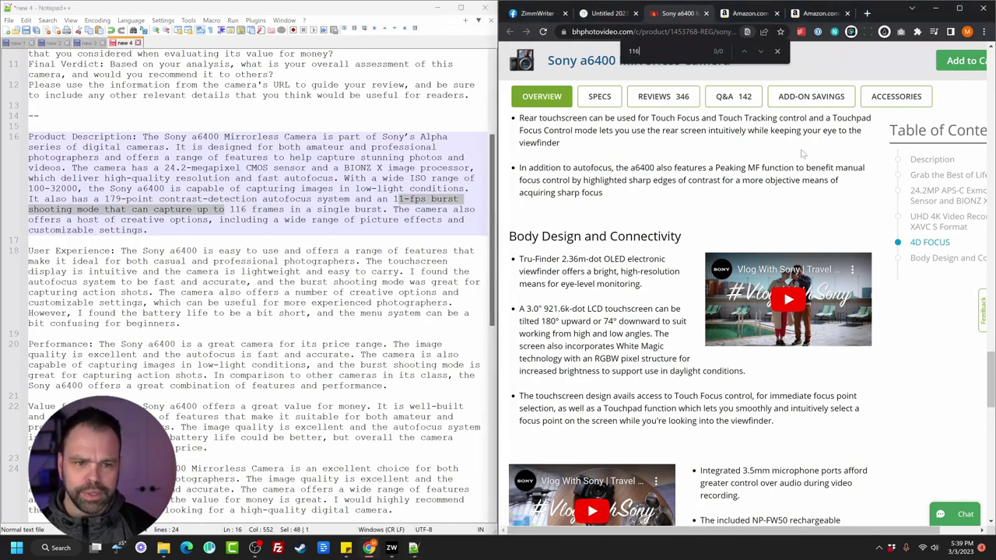
key("Escape")
Read through the generated User Experience, Value for Money and Final Verdict sections, and go over the whole output once more
left_click(311, 281)
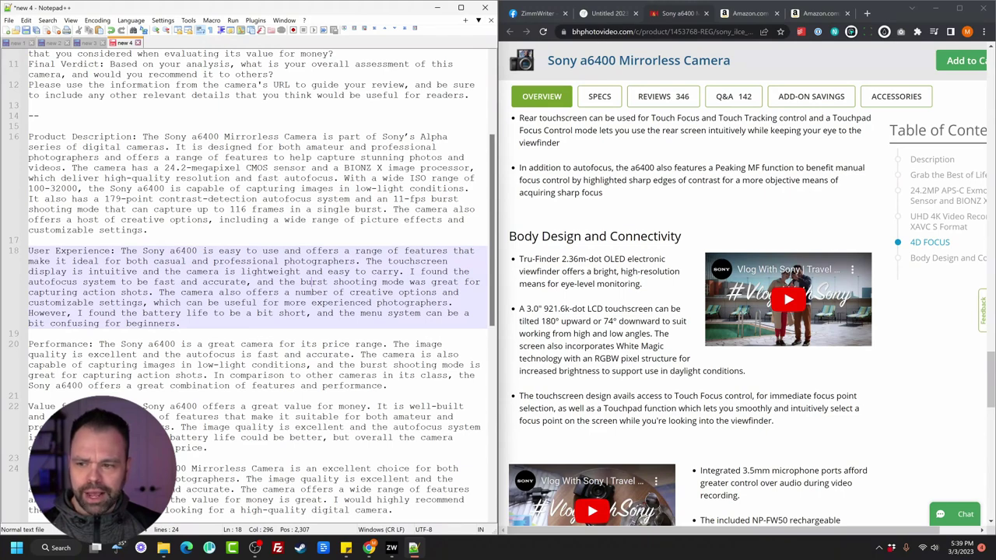
left_click_drag(151, 282, 181, 323)
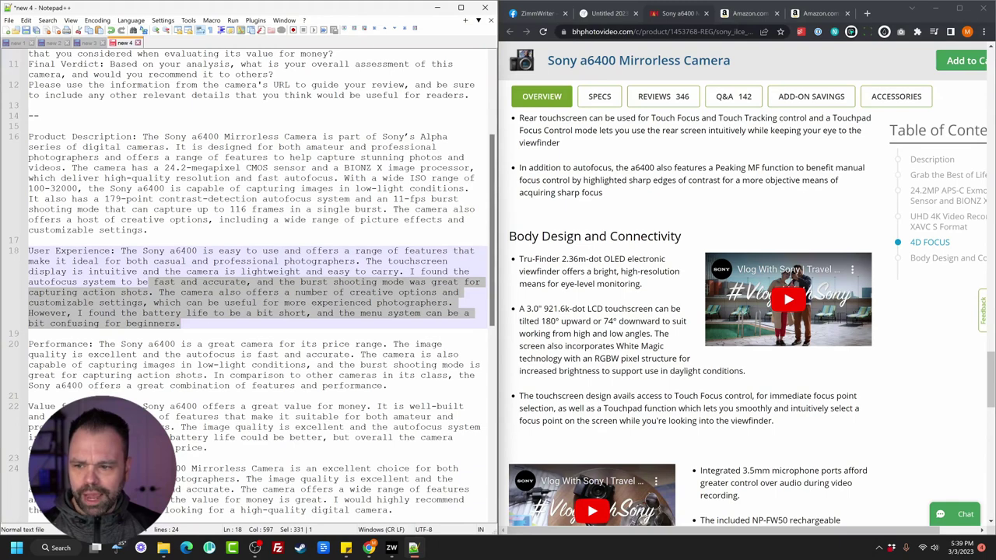
scroll(257, 280, "down", 2)
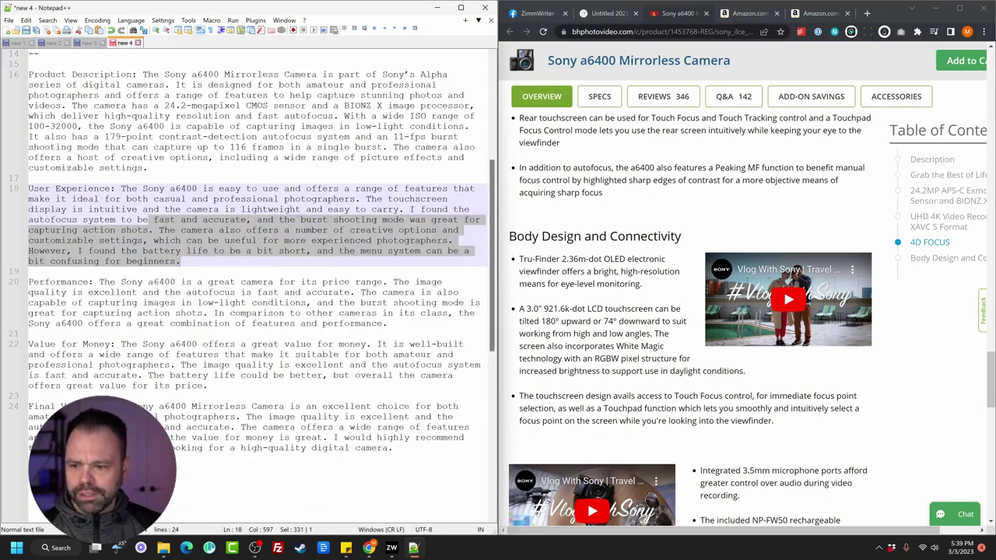
left_click_drag(110, 344, 208, 385)
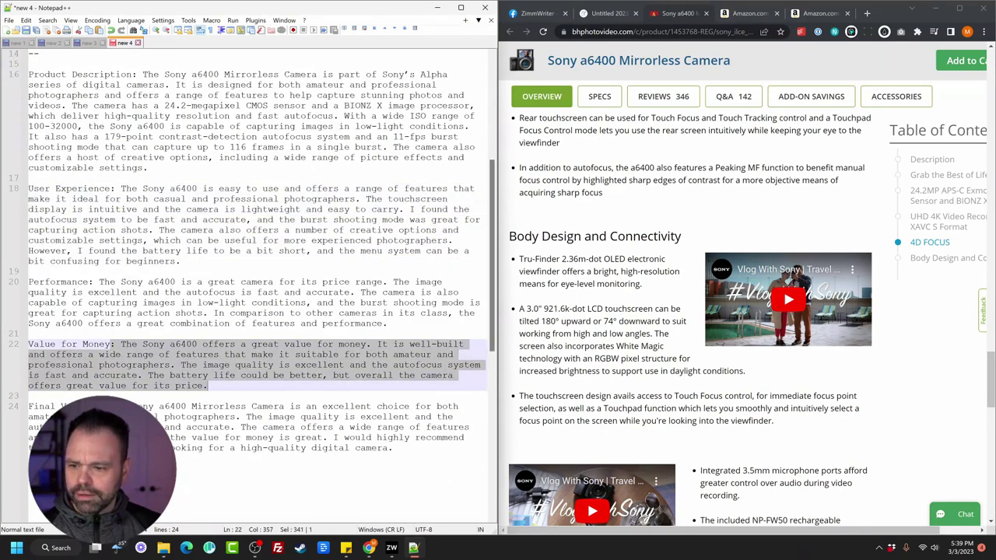
left_click_drag(61, 406, 278, 447)
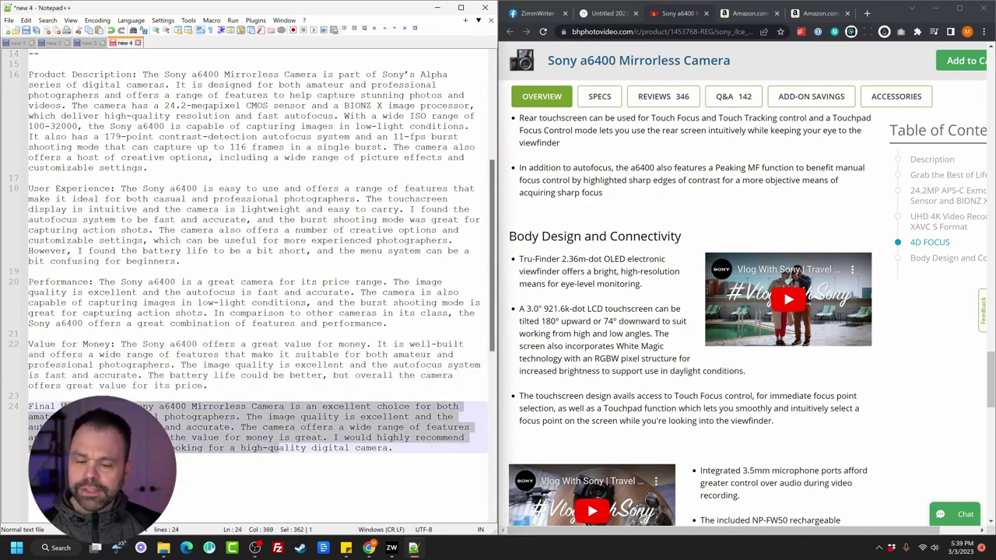
scroll(278, 447, "up", 2)
scroll(278, 448, "down", 2)
left_click_drag(393, 448, 28, 74)
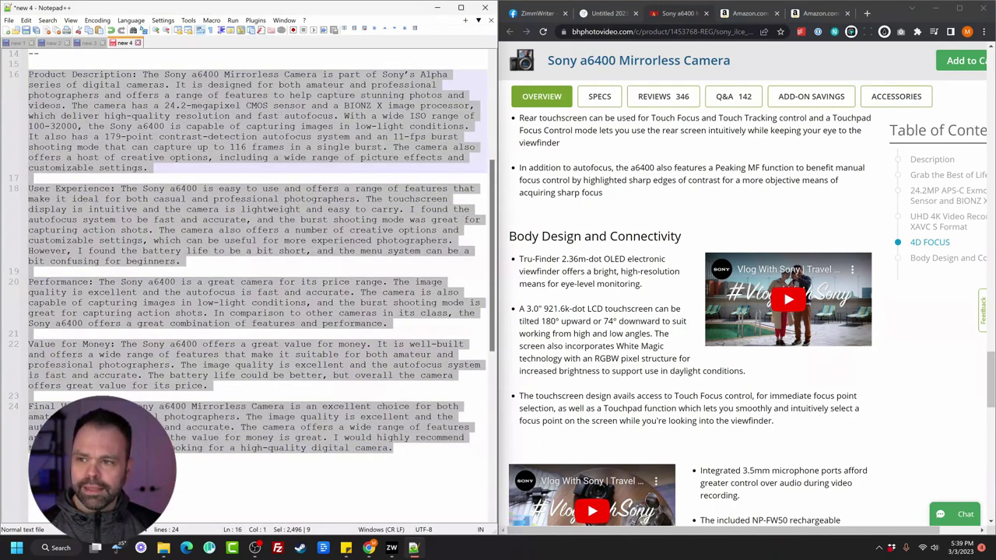
scroll(257, 385, "up", 6)
scroll(257, 385, "up", 2)
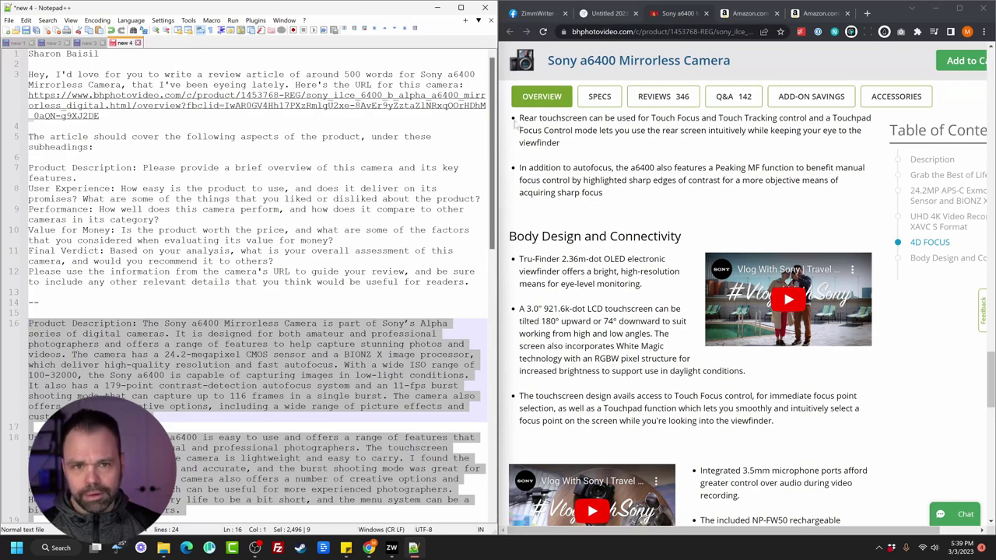
Copy the five contest rules from the Facebook post into a new text file and place it first among the open files
left_click(537, 13)
scroll(781, 337, "up", 4)
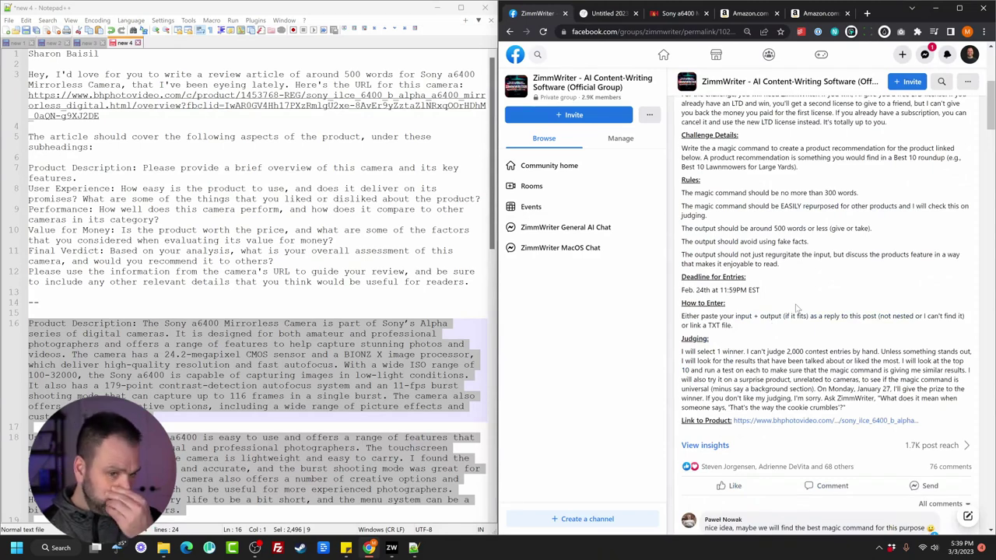
left_click_drag(797, 270, 680, 194)
key("ctrl+c")
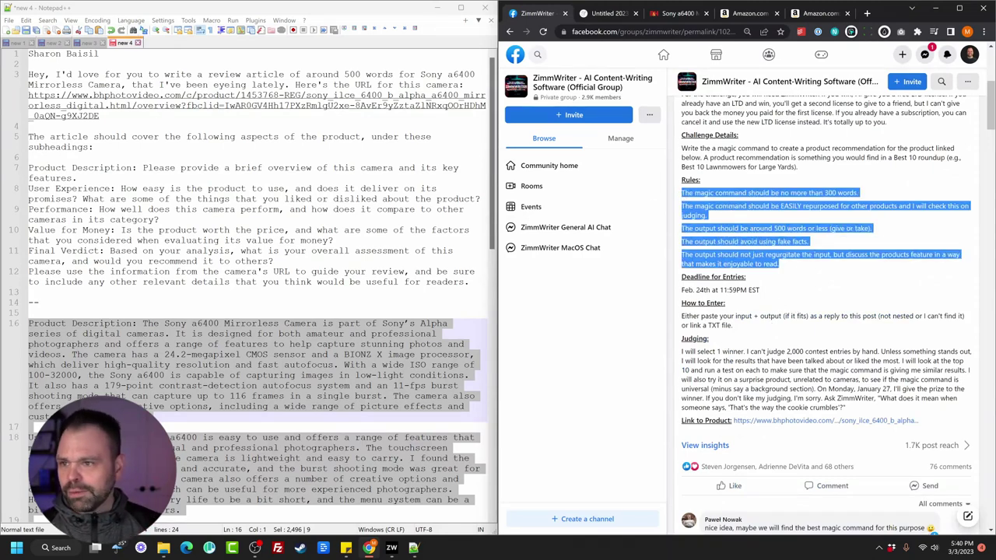
left_click(9, 30)
key("ctrl+v")
left_click_drag(58, 43, 19, 43)
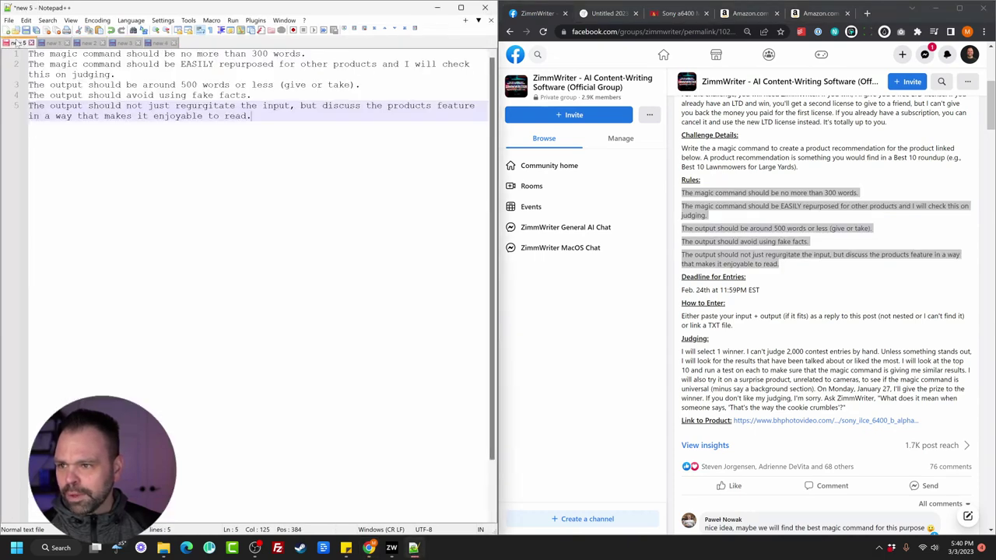
Separate the pasted rules with blank lines and highlight the rule about easily repurposing the magic command for other products
left_click(309, 54)
key("Return")
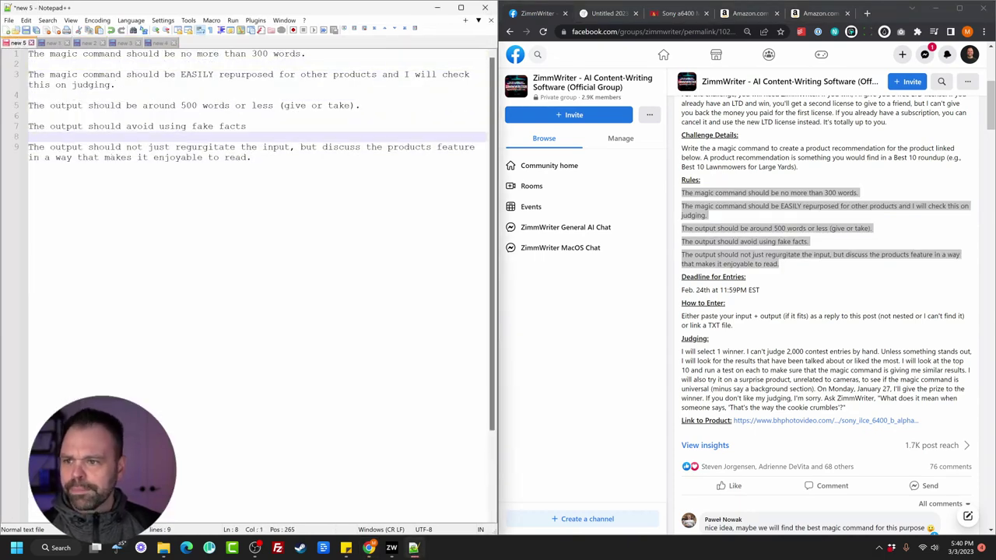
left_click_drag(117, 85, 28, 75)
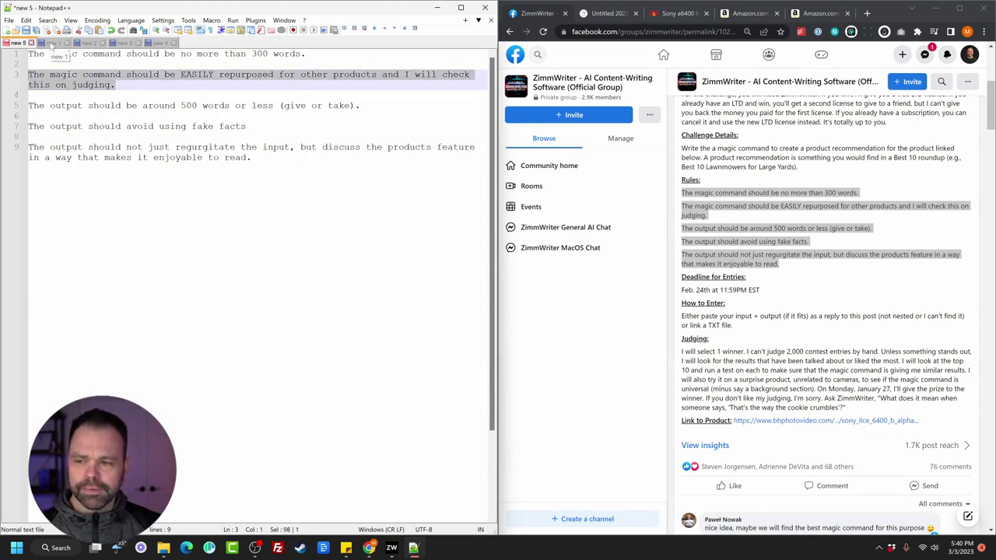
Copy only the magic command from the entry file, without the entrant's name or the output, into another new text file
left_click(125, 43)
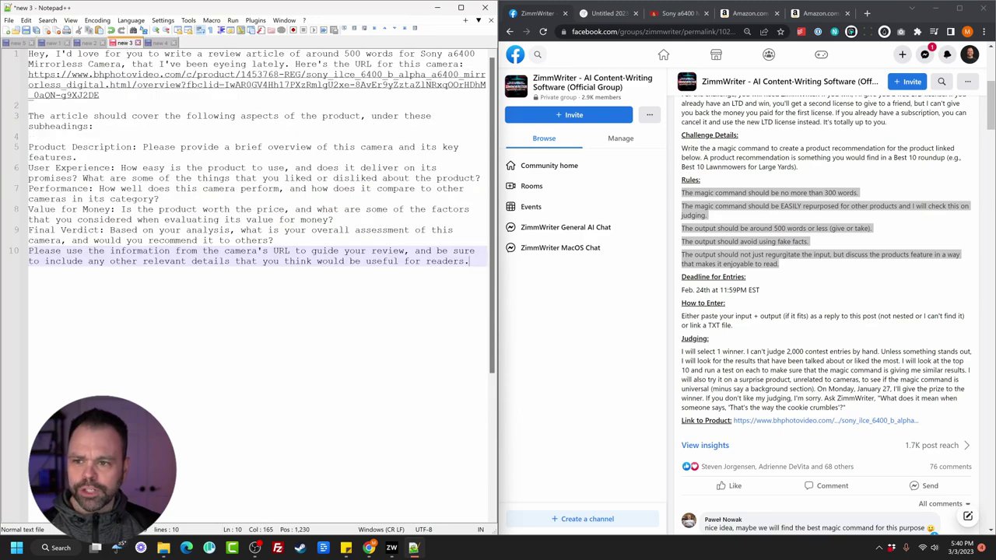
left_click(159, 43)
left_click(181, 344)
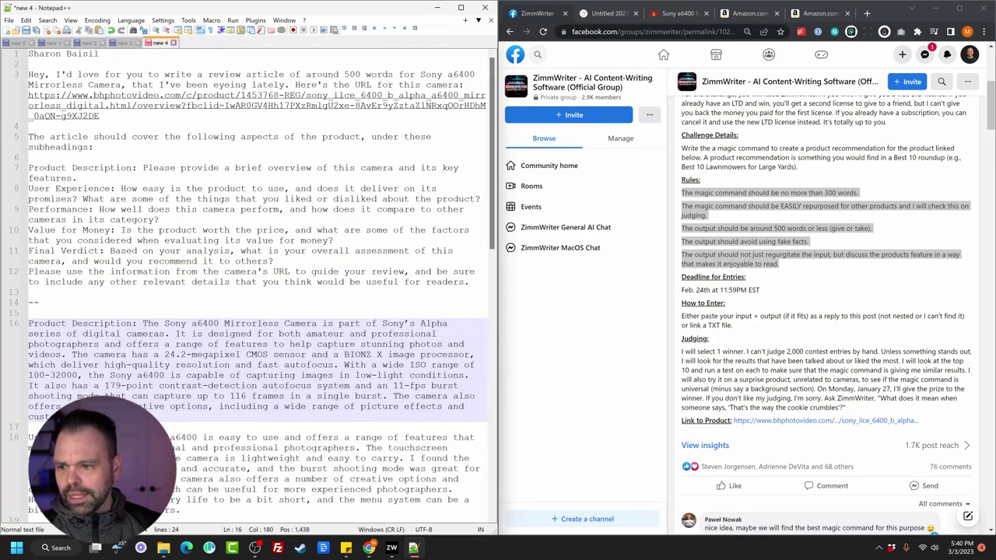
left_click_drag(470, 282, 37, 80)
key("ctrl+c")
key("ctrl+n")
key("ctrl+v")
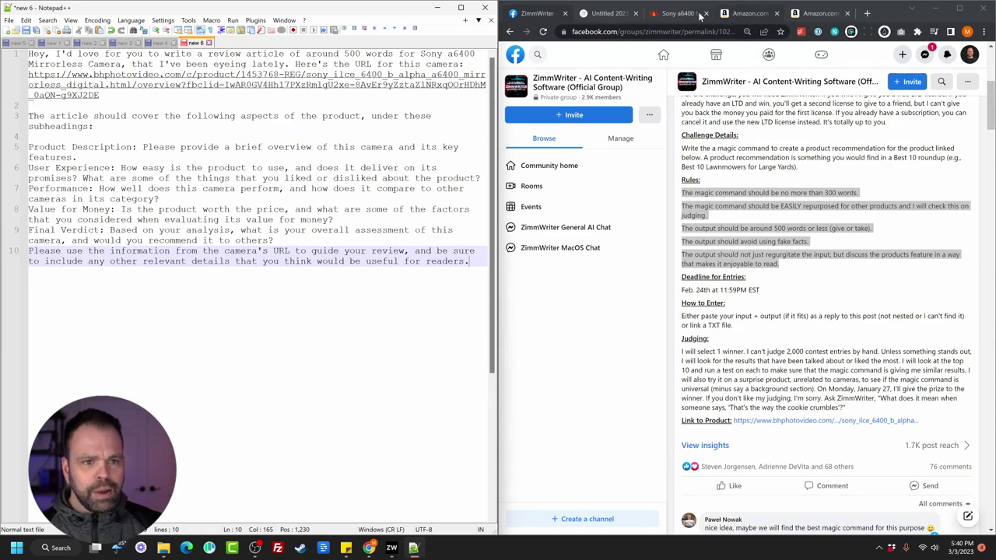
left_click(53, 43)
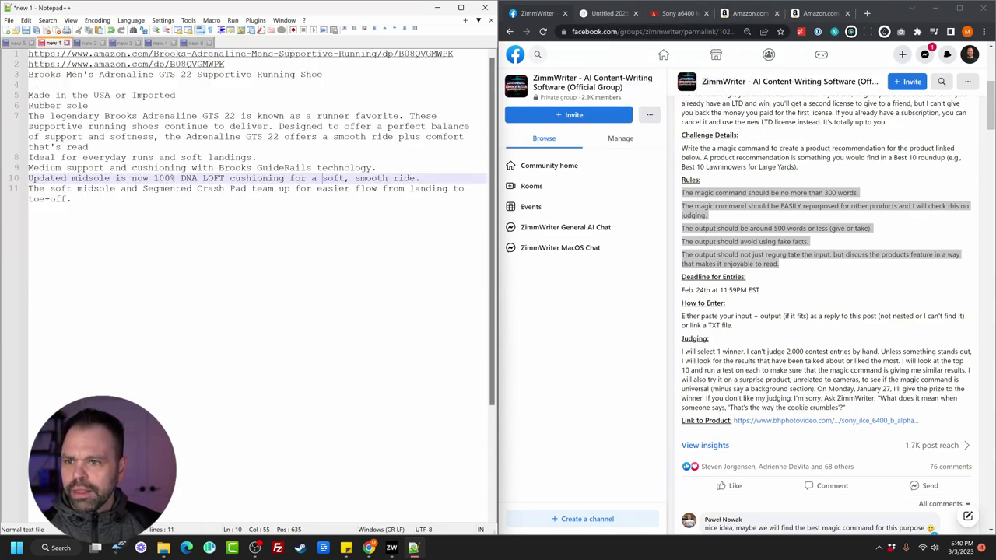
left_click(725, 15)
left_click_drag(225, 64, 28, 65)
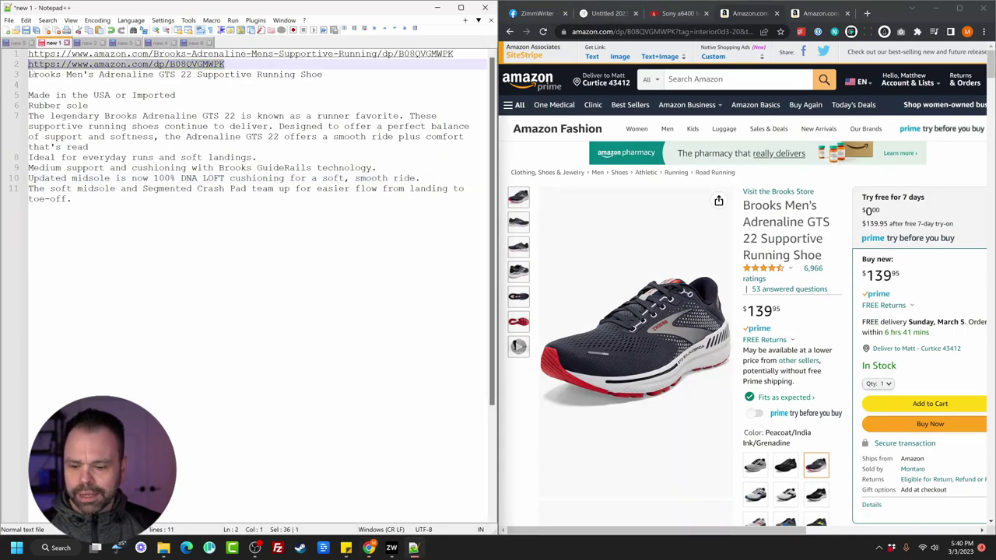
left_click(161, 42)
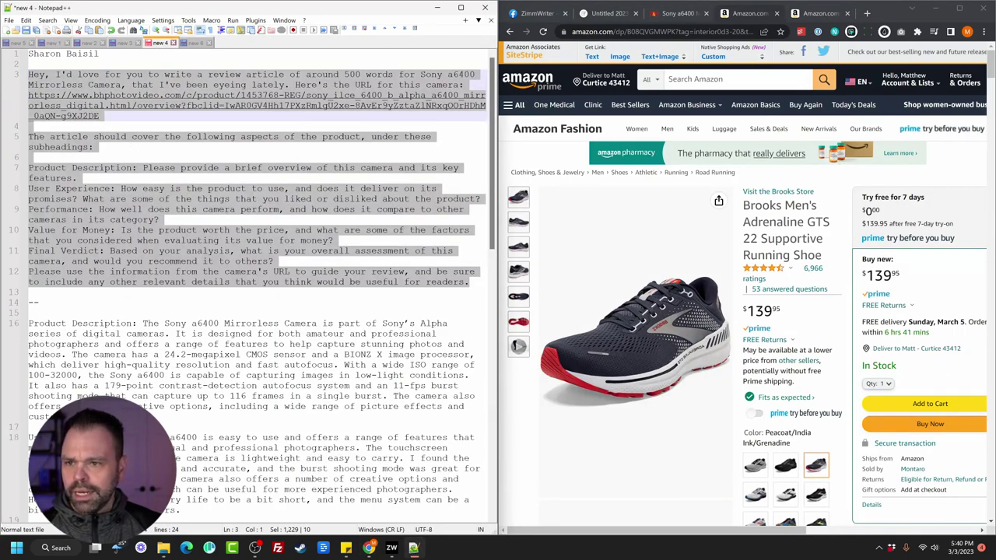
left_click(192, 44)
left_click(101, 137)
left_click_drag(100, 95, 28, 74)
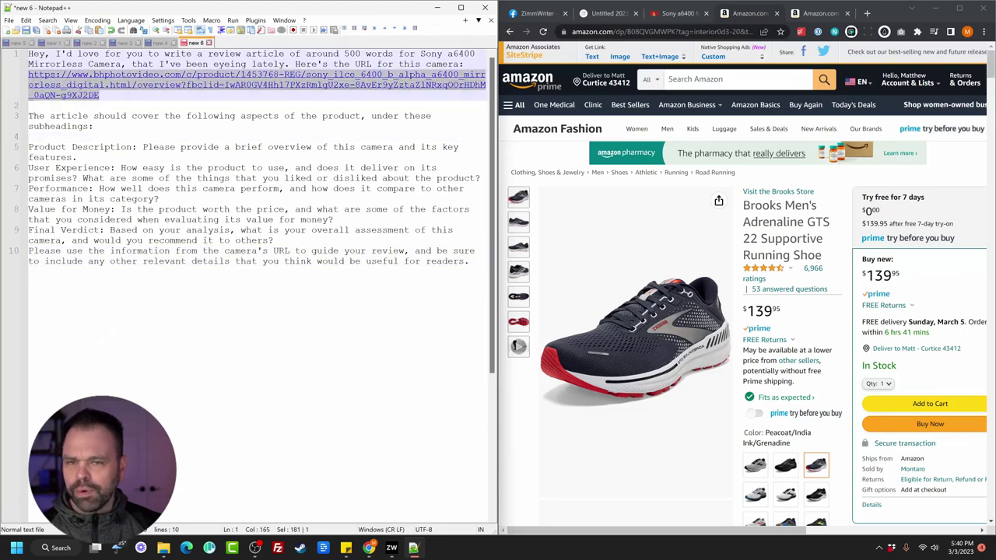
key("ctrl+v")
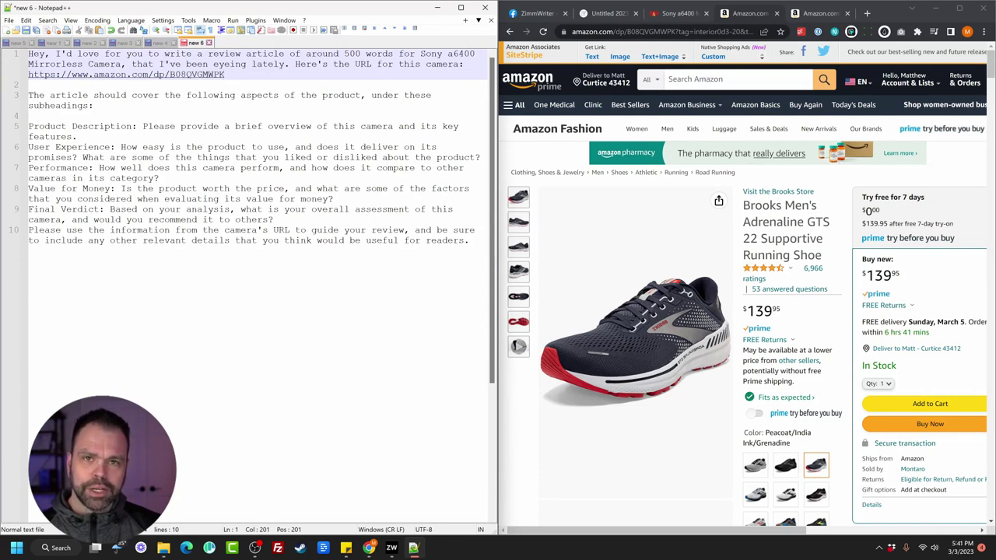
Check the easy-repurposing rule and replace the Sony camera name in the magic command's first sentence with "the brooks men's running shoe"
left_click(18, 43)
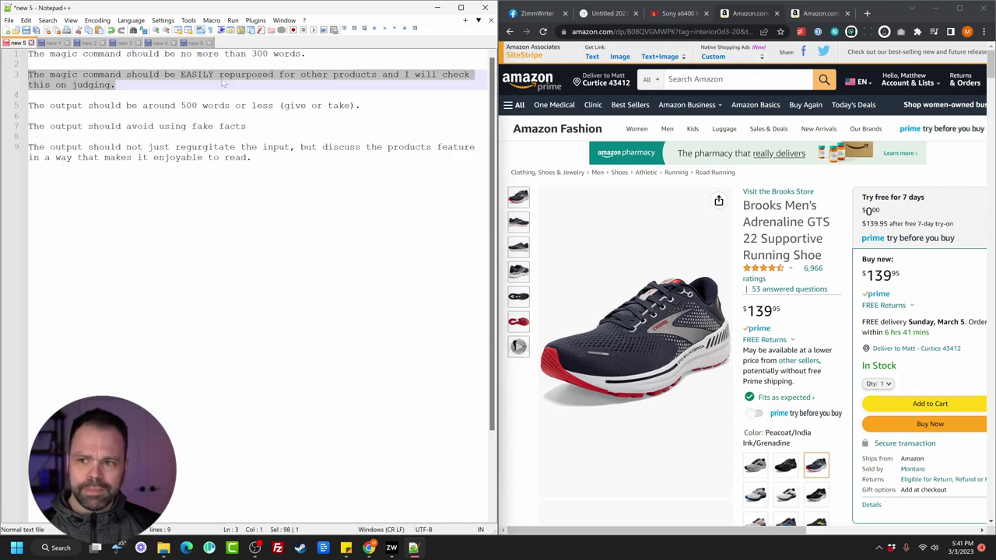
left_click(198, 44)
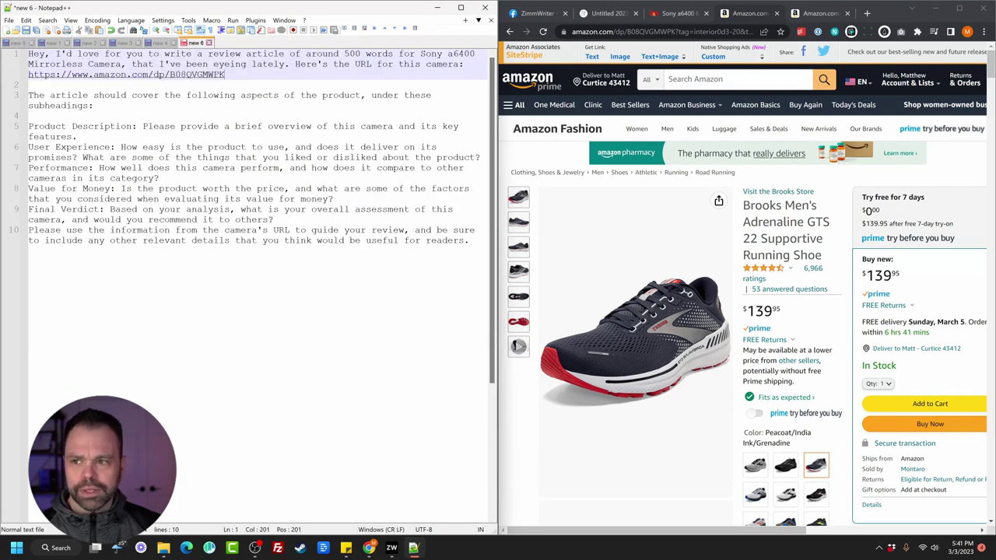
double_click(105, 65)
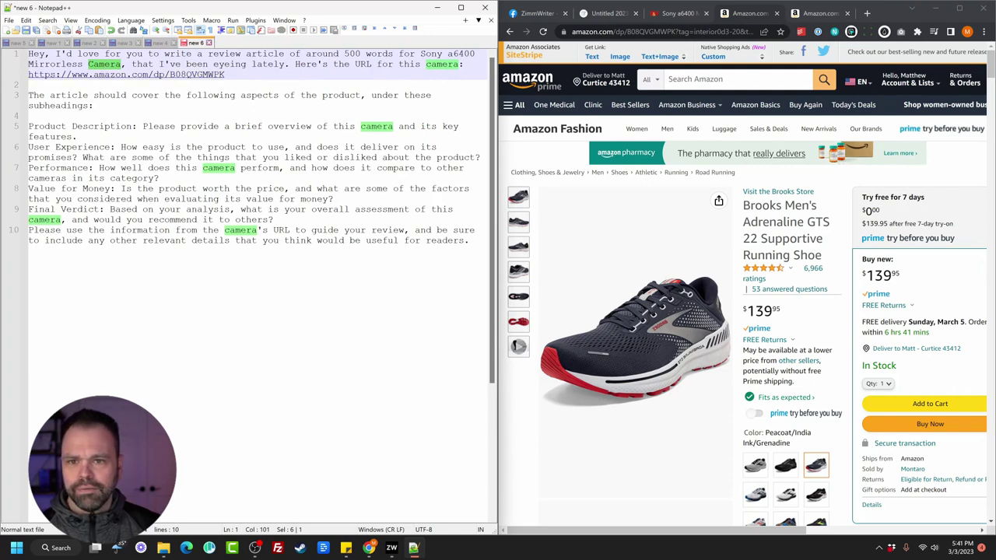
left_click_drag(122, 65, 425, 54)
type("the brooks ")
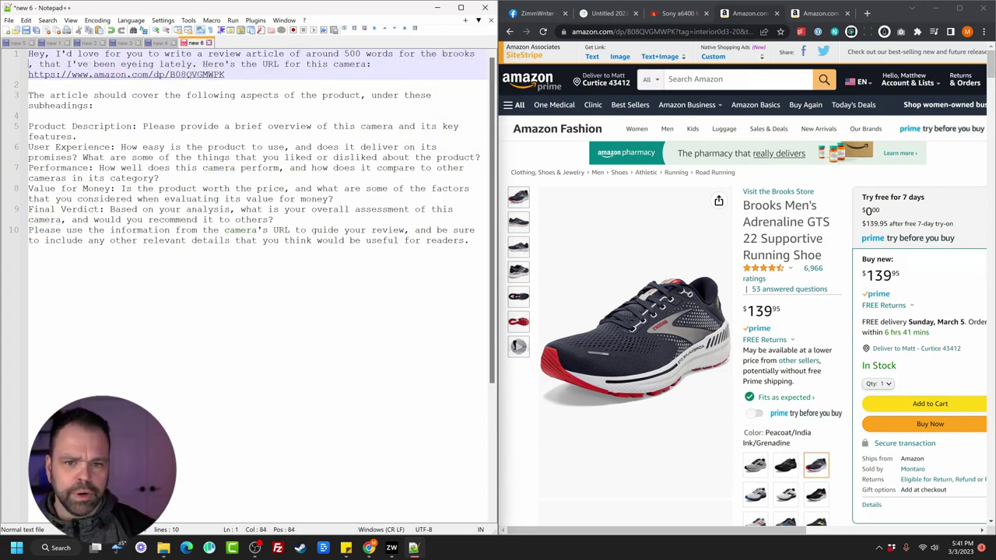
type("men's running shoe")
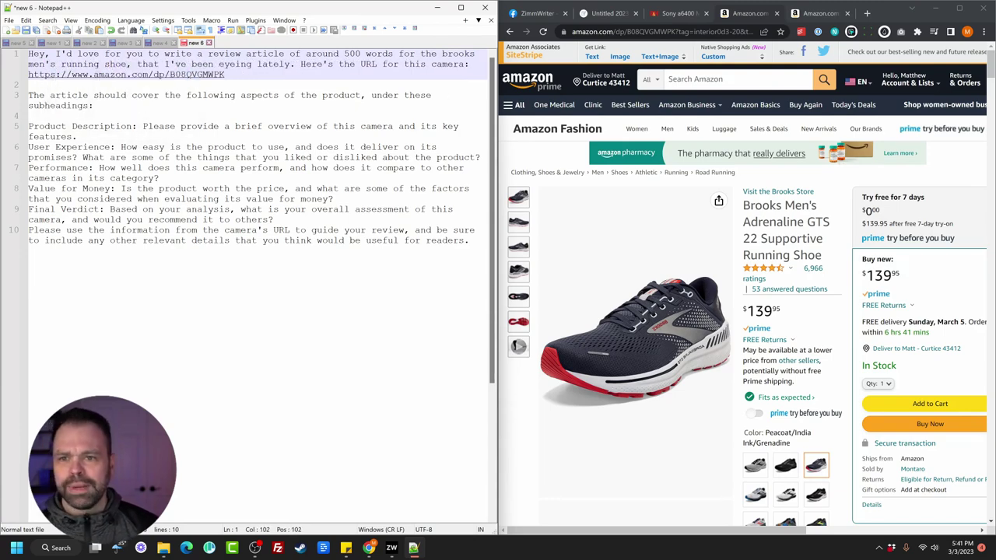
Replace every remaining mention of "camera" in the magic command with "shoe", and "cameras" in the Performance line with "shoes"
double_click(446, 65)
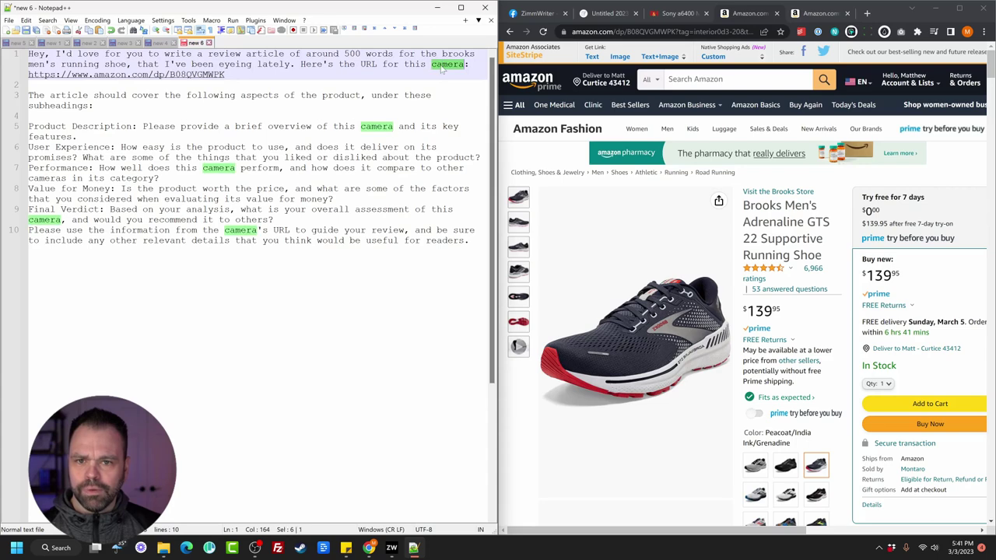
type("shoe")
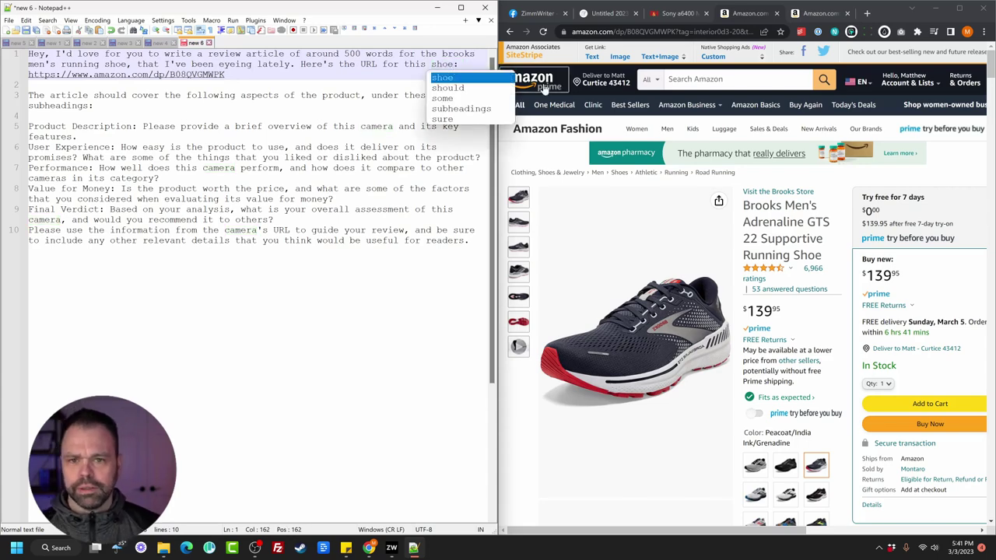
double_click(434, 67)
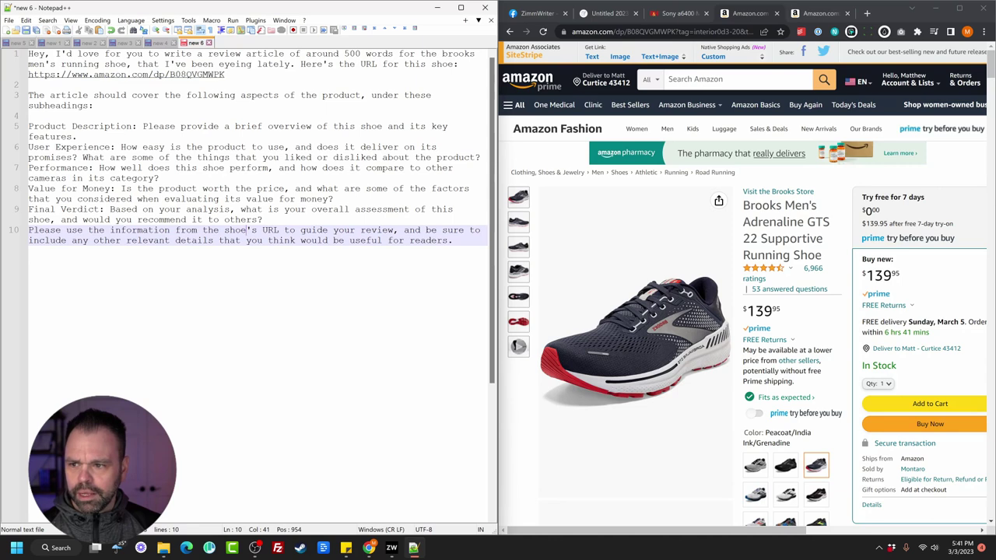
double_click(55, 178)
type("shoes")
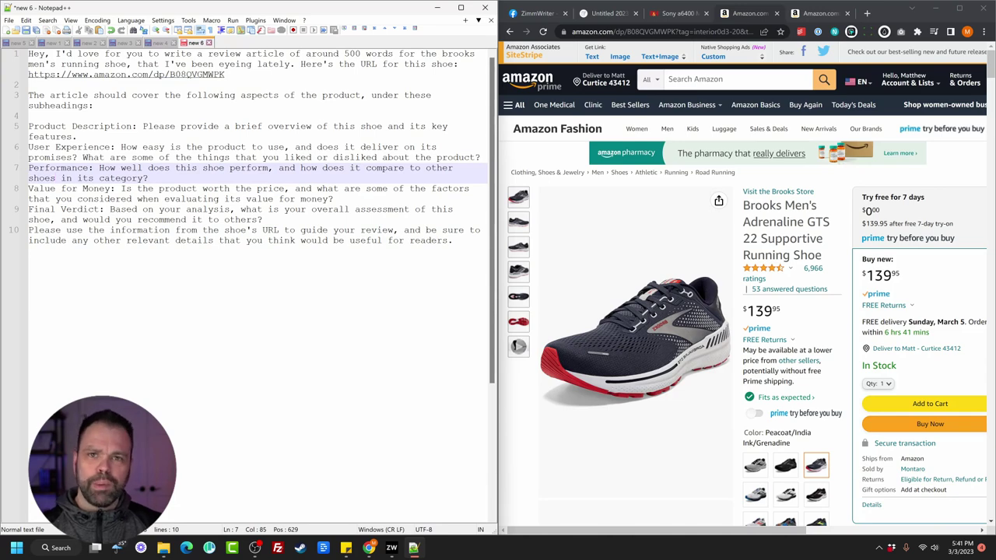
Run ZimmWriter on the entire adapted magic command, from the opening sentence to the final instruction
left_click_drag(452, 240, 29, 95)
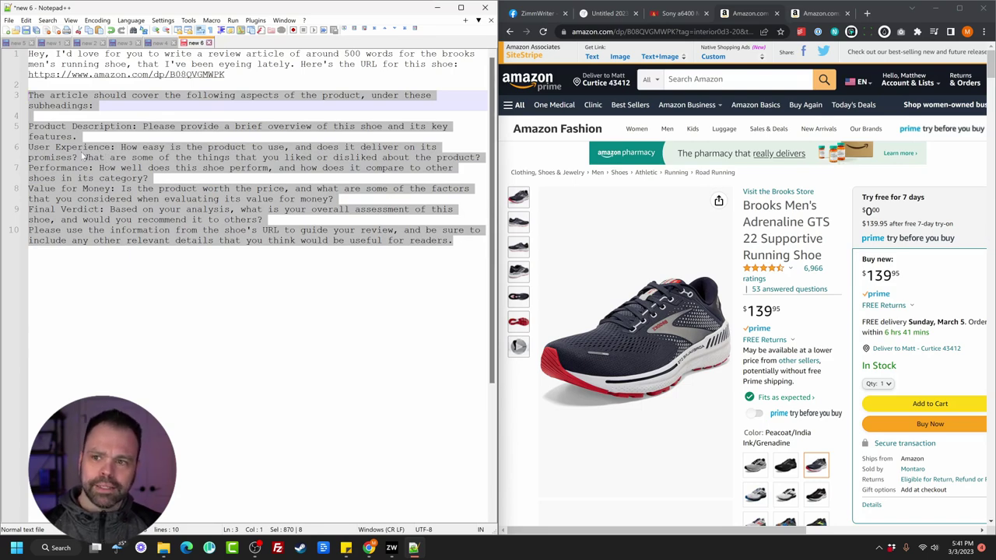
left_click_drag(453, 241, 29, 53)
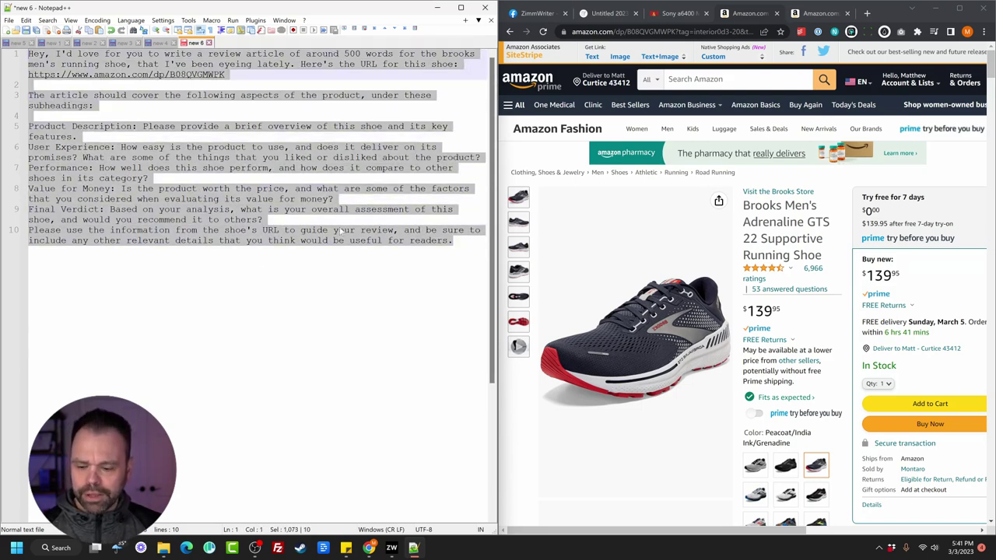
key("ctrl+alt+1")
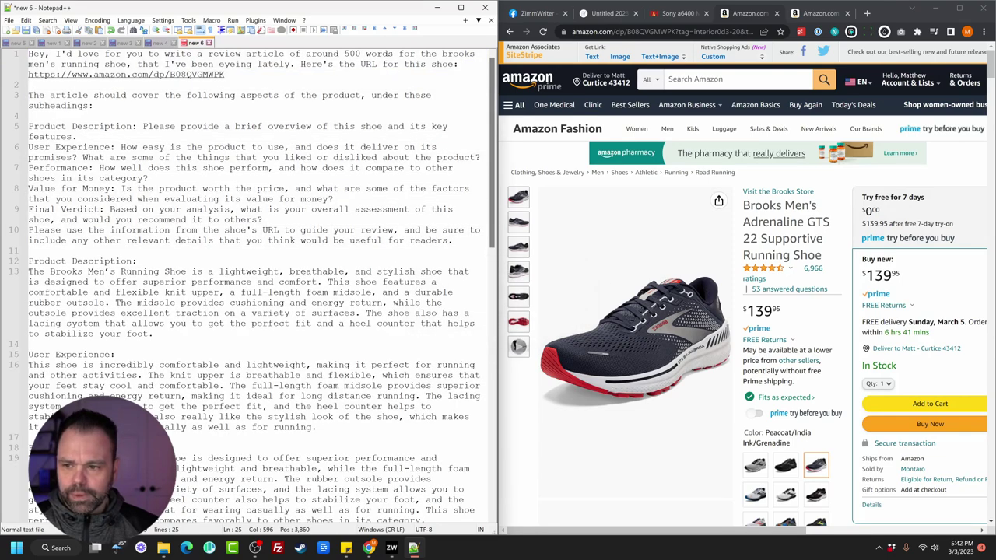
Read through the generated shoe review and compare its claims with the product name given and the feature bullets on the Amazon page
left_click_drag(28, 261, 154, 334)
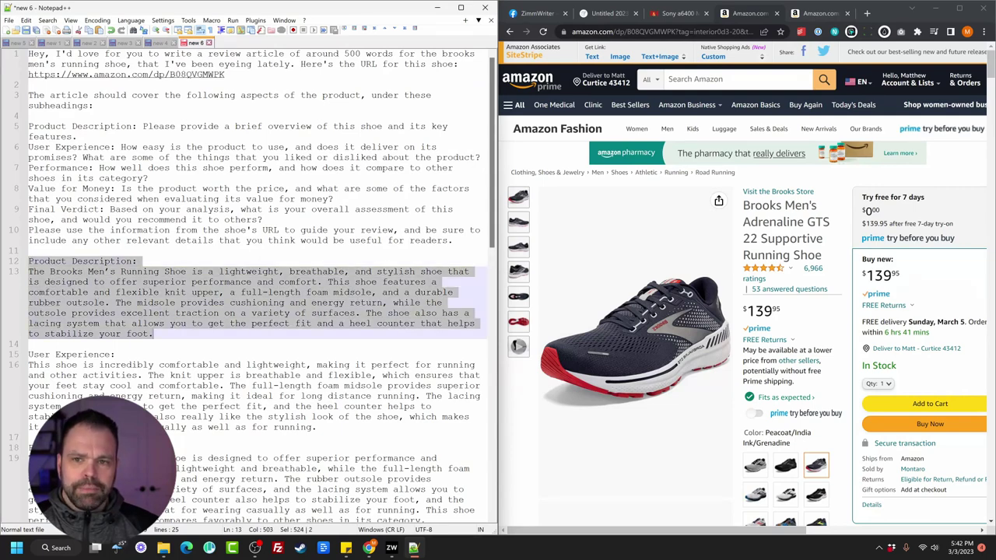
left_click_drag(443, 53, 127, 65)
scroll(737, 394, "down", 8)
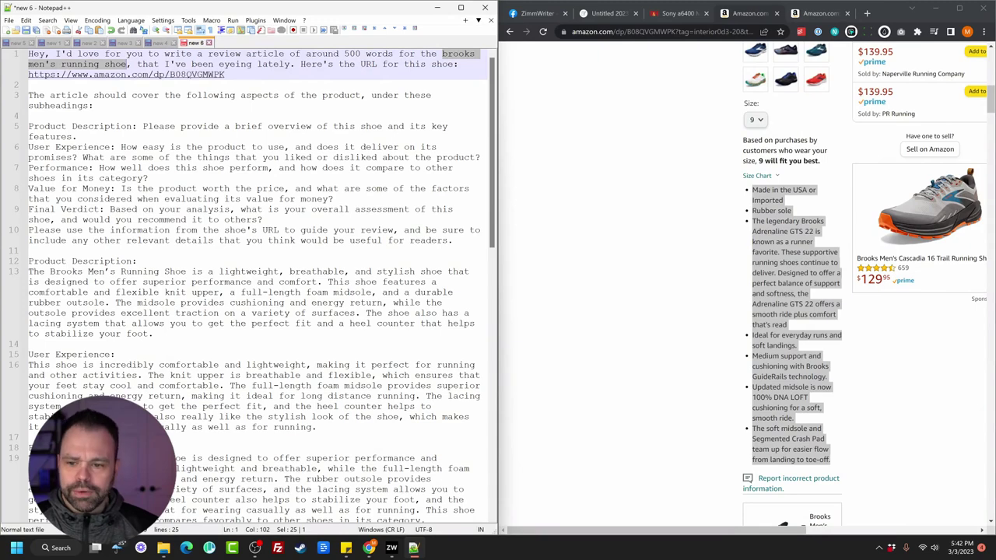
scroll(257, 280, "down", 10)
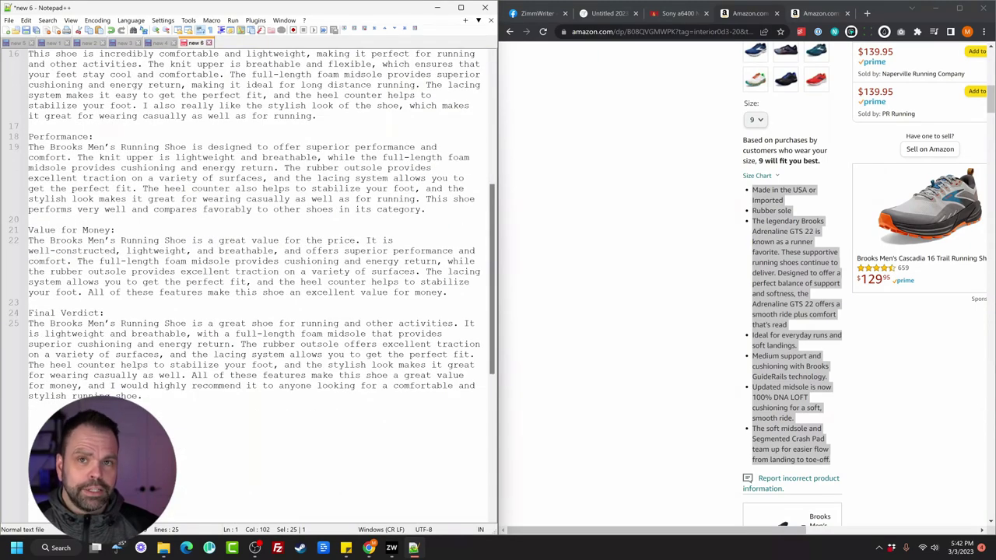
scroll(97, 396, "up", 10)
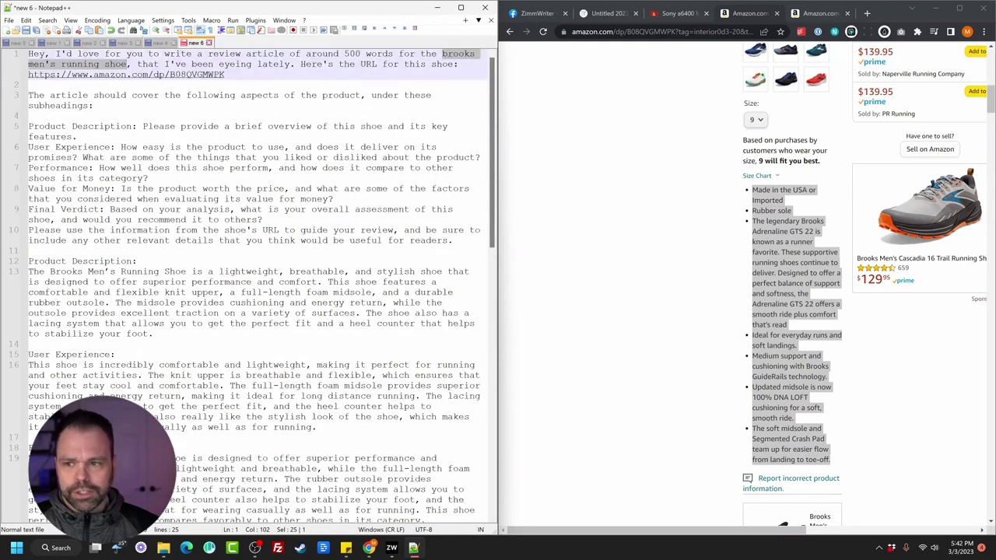
Delete the entire generated shoe review below the magic command, from Product Description to Final Verdict
left_click(234, 251)
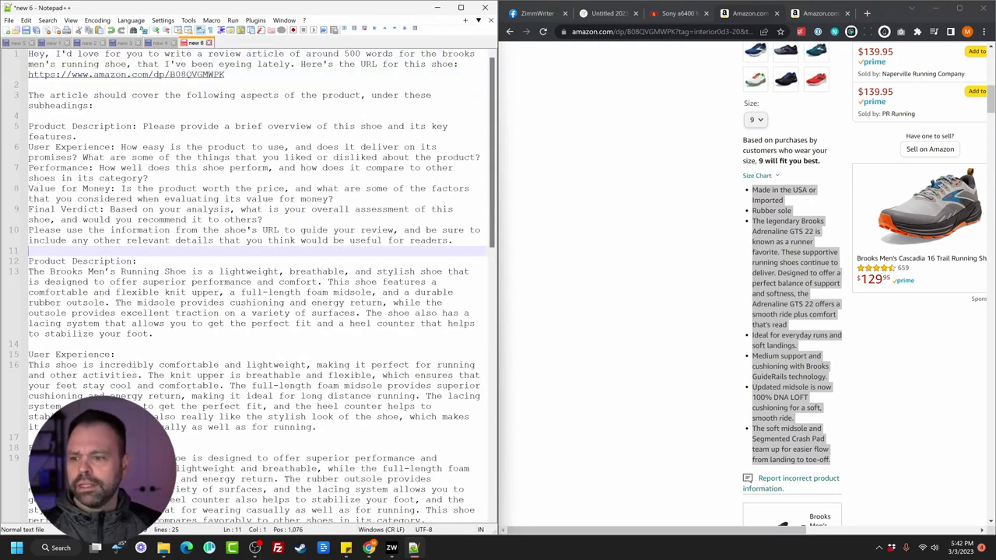
scroll(233, 250, "down", 12)
left_click(153, 340, "shift")
key("Delete")
scroll(153, 340, "up", 5)
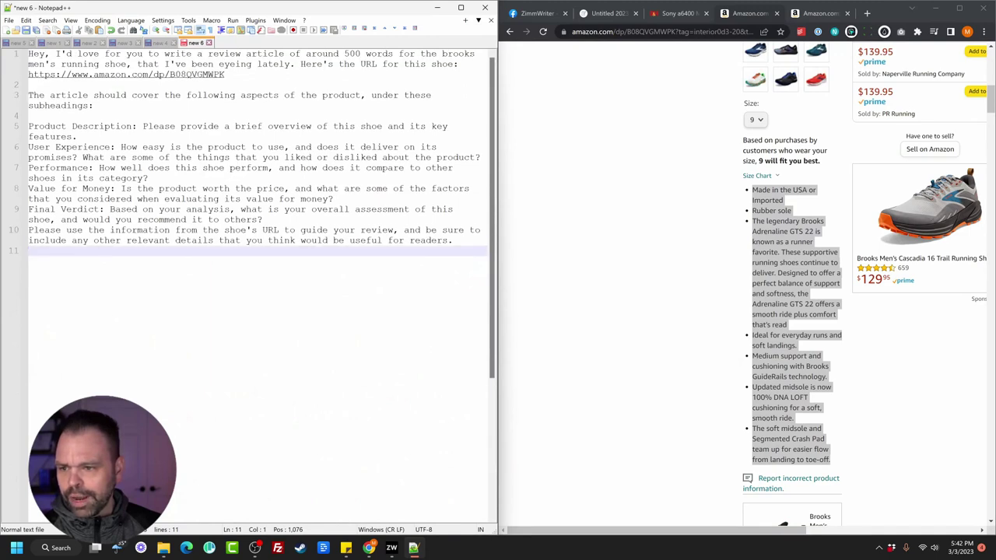
Remove "brooks men's" from the first sentence so it reads "the running shoe", and run ZimmWriter on the whole magic command again
left_click_drag(441, 54, 62, 67)
key("Delete")
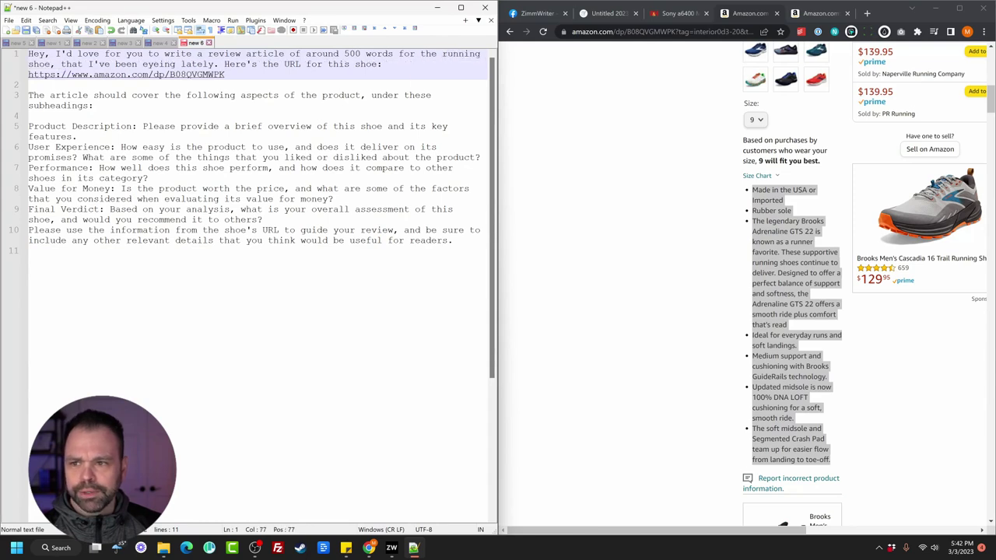
key("ctrl+a")
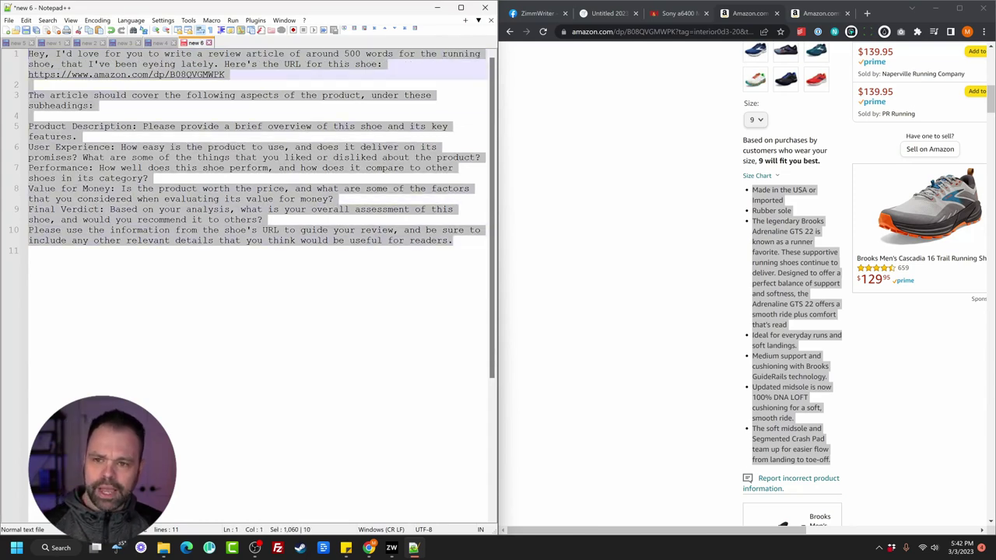
key("ctrl+alt+1")
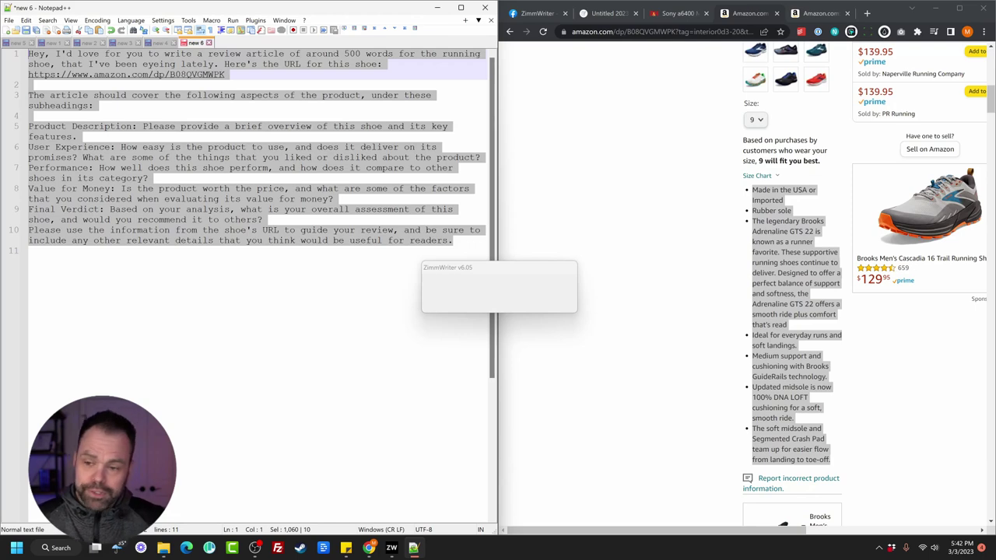